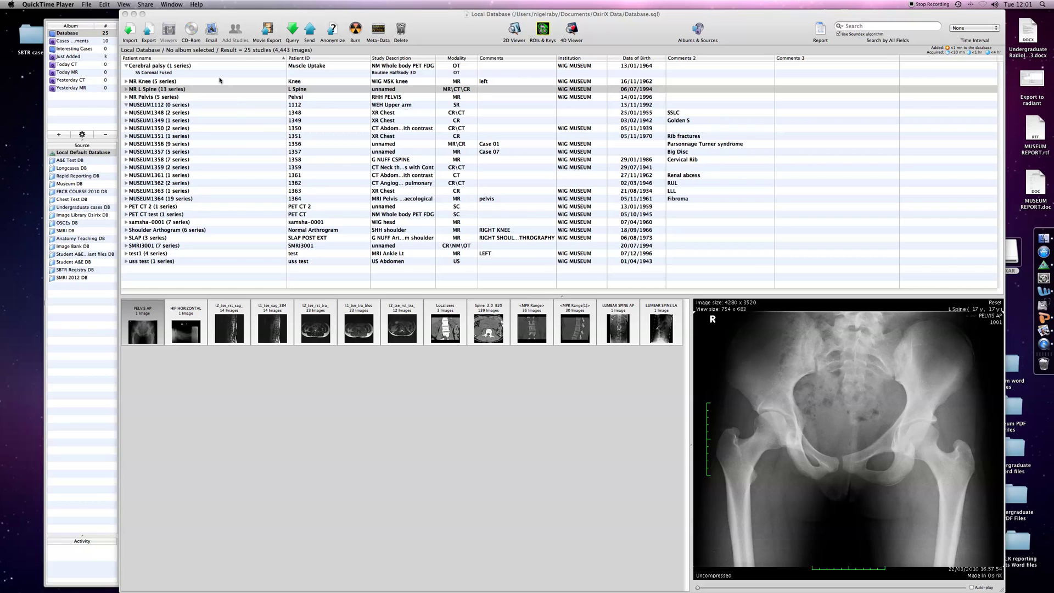
Check the anonymization settings unchanged, launch JPEG to DICOM, and nudge the database window left
click(341, 25)
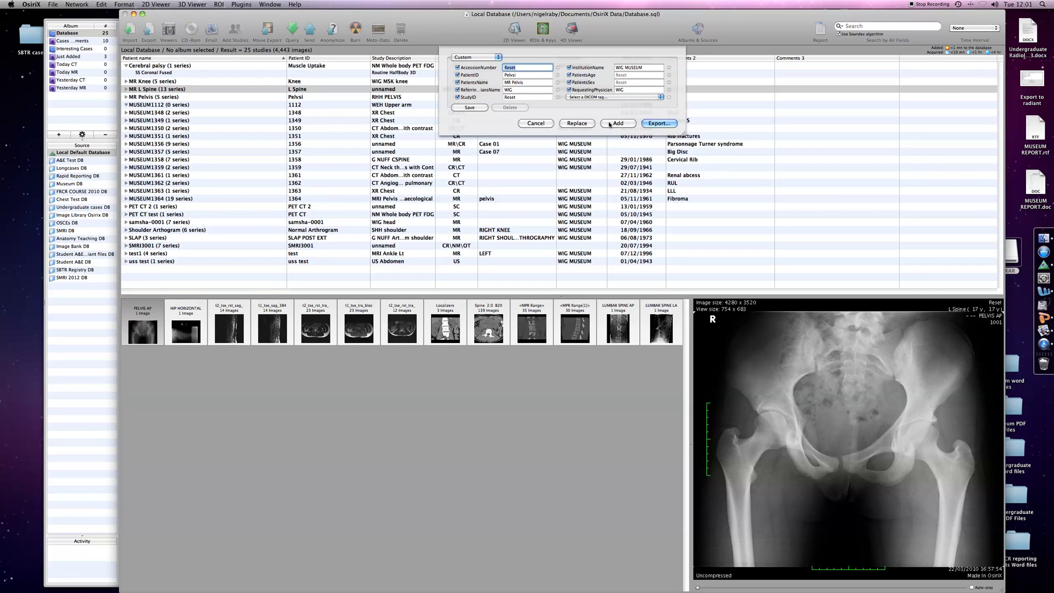
click(528, 125)
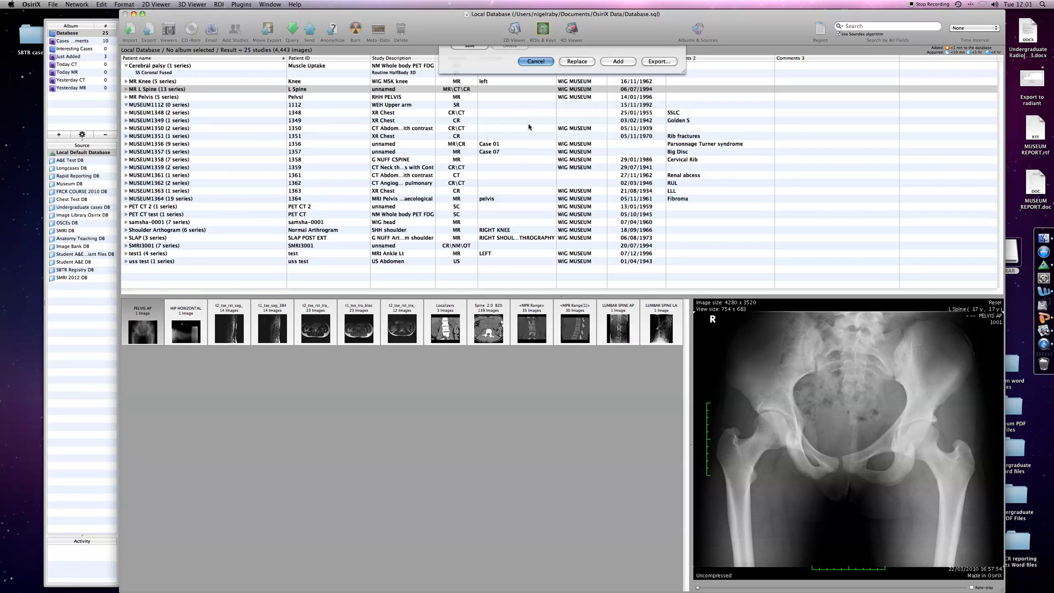
click(240, 5)
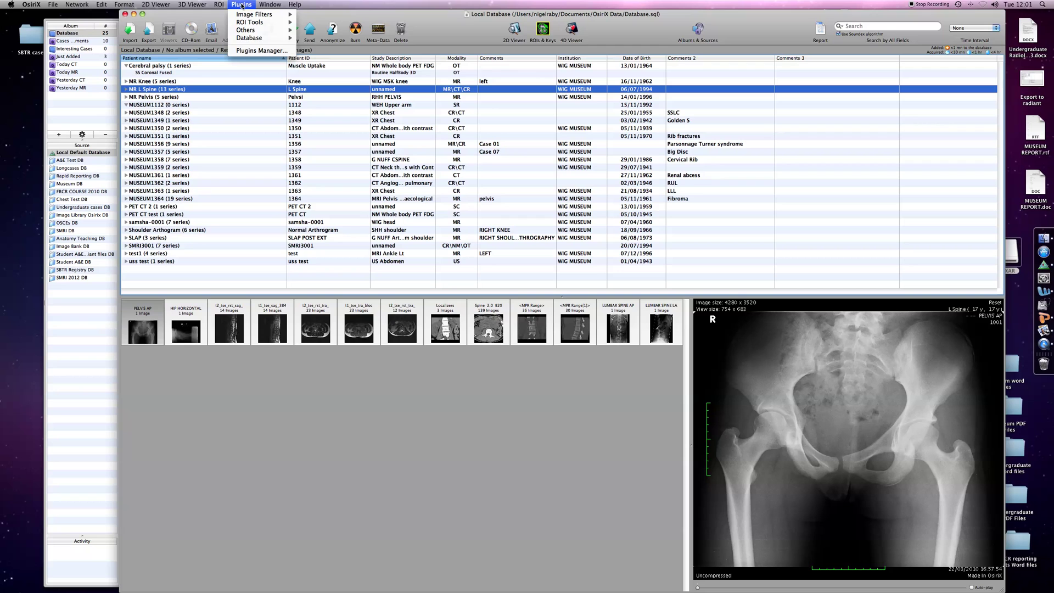
mouse_move(253, 40)
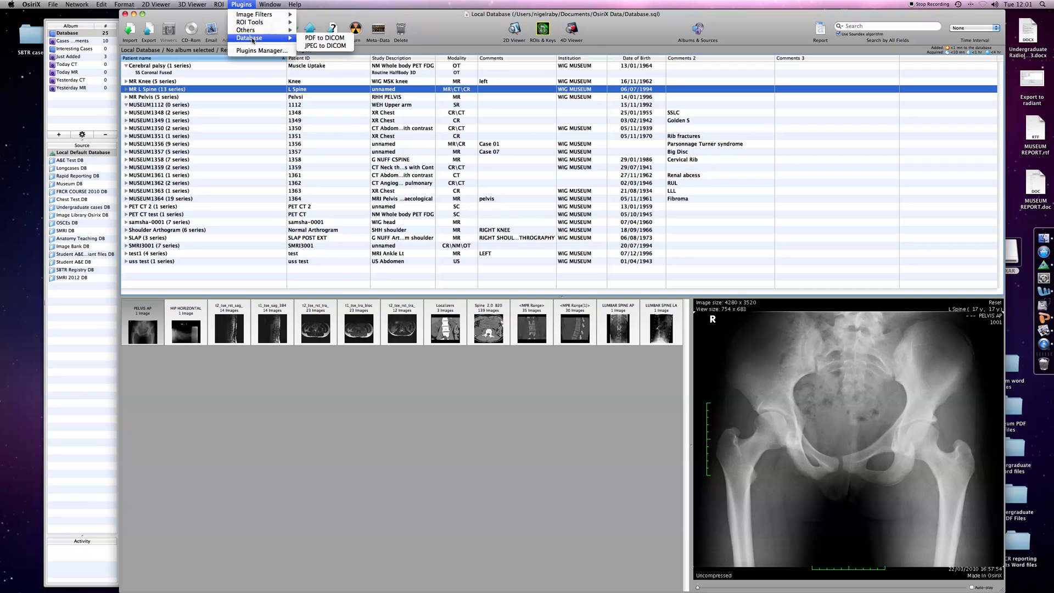
click(319, 48)
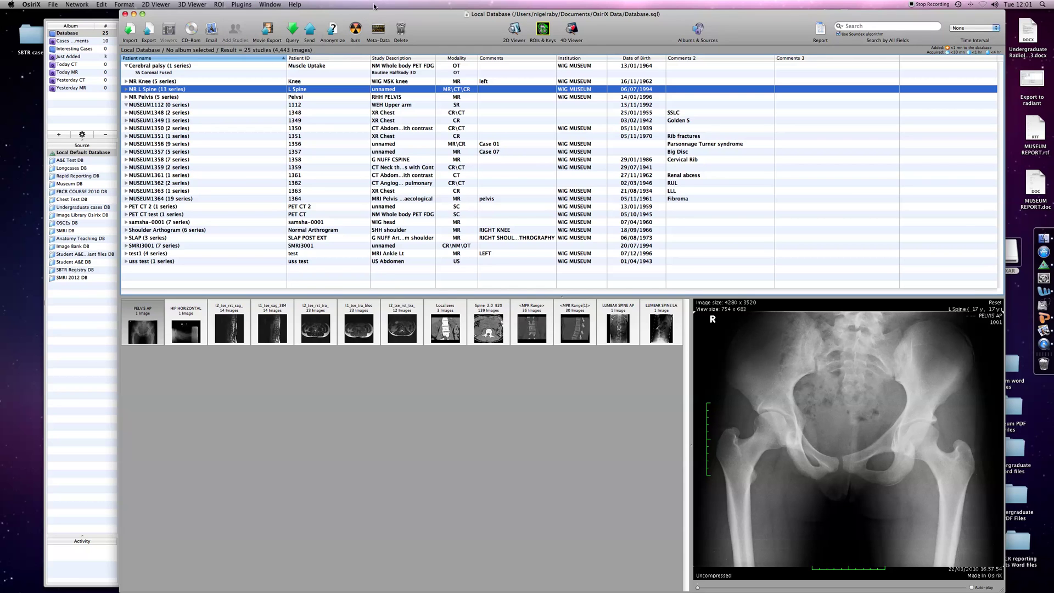
drag(407, 18, 385, 24)
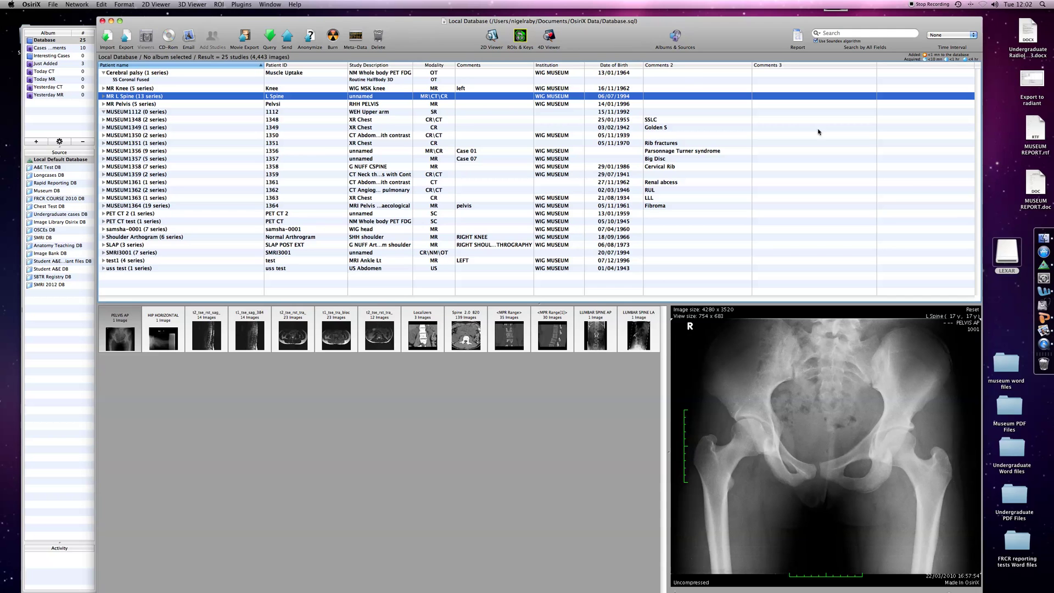
Open Case 1002.doc from the LEXAR drive in Word and scroll through its pages
double_click(1008, 256)
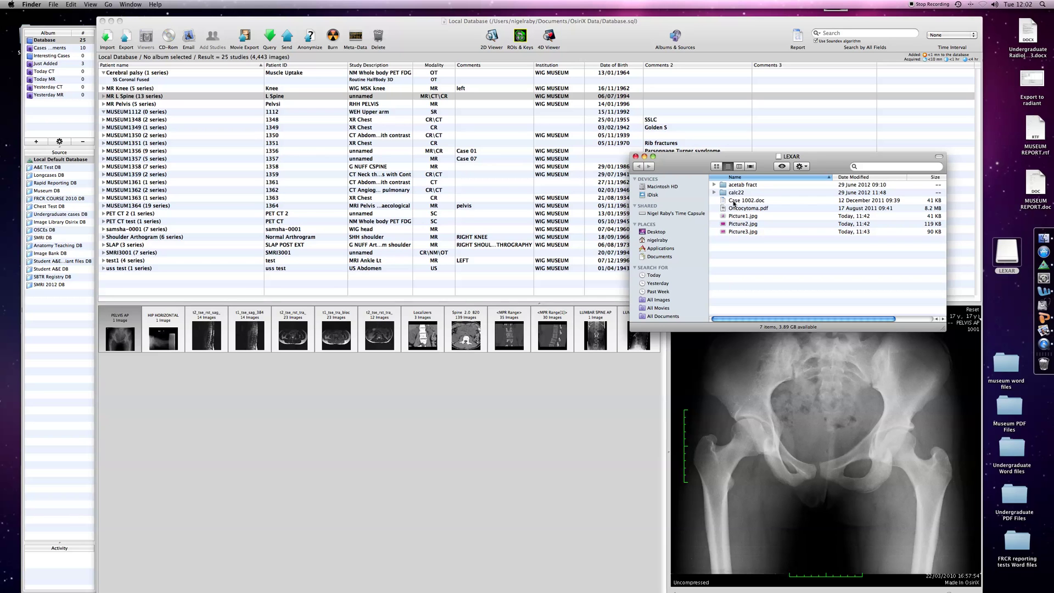
double_click(732, 201)
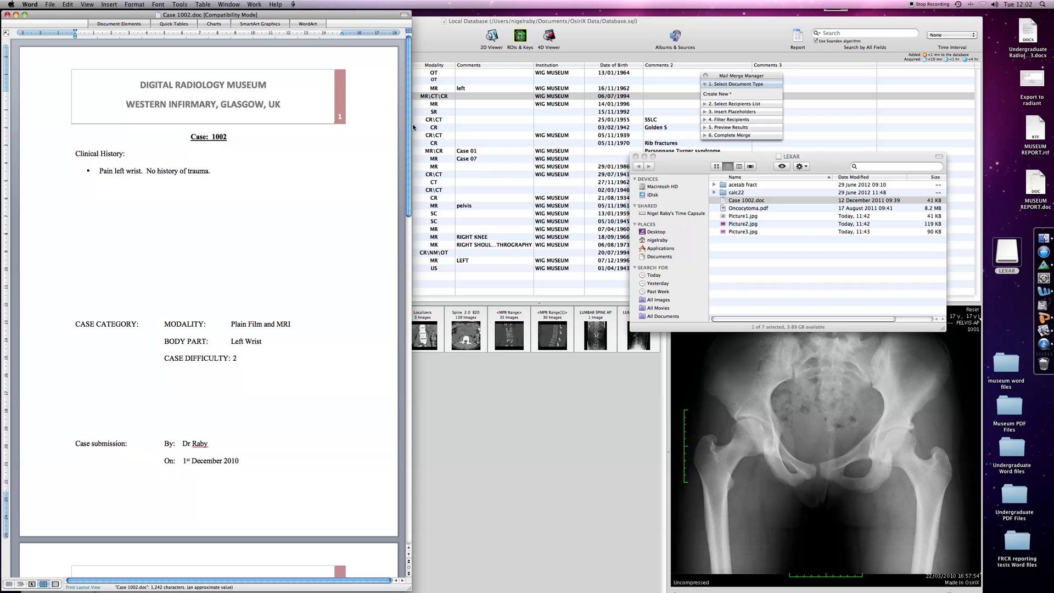
drag(408, 75, 406, 249)
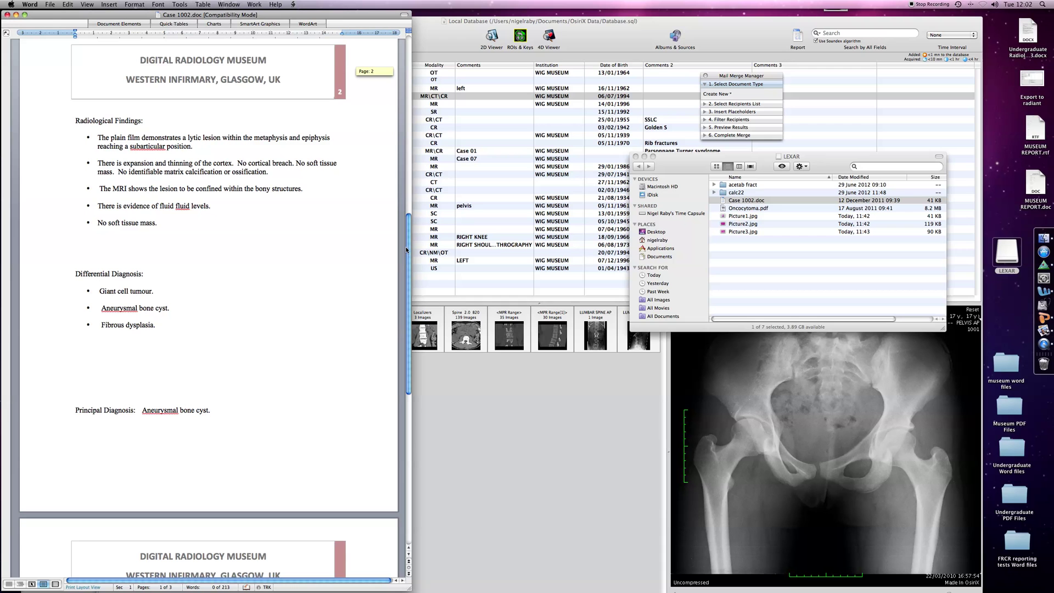
drag(405, 250, 424, 66)
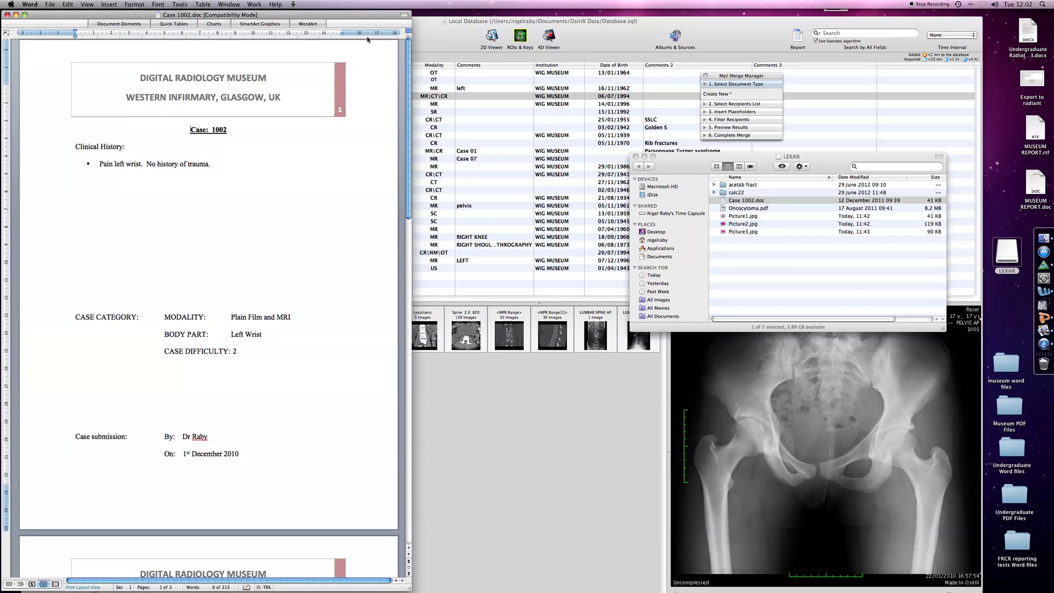
drag(50, 16, 106, 27)
click(50, 5)
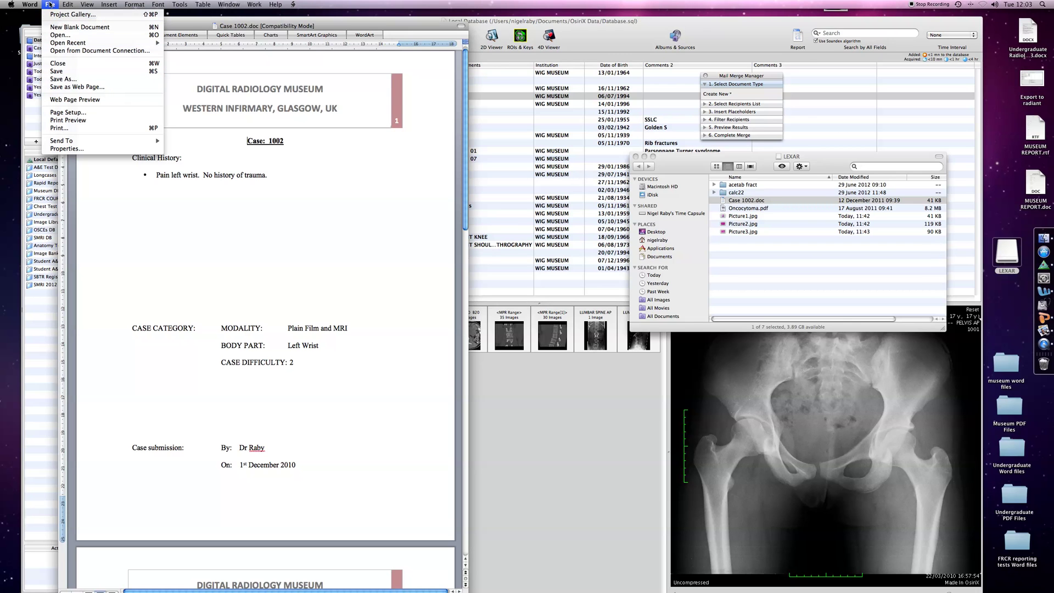
Save the notes as Case 1002.pdf in PDF format, then close the LEXAR folder and document
click(63, 79)
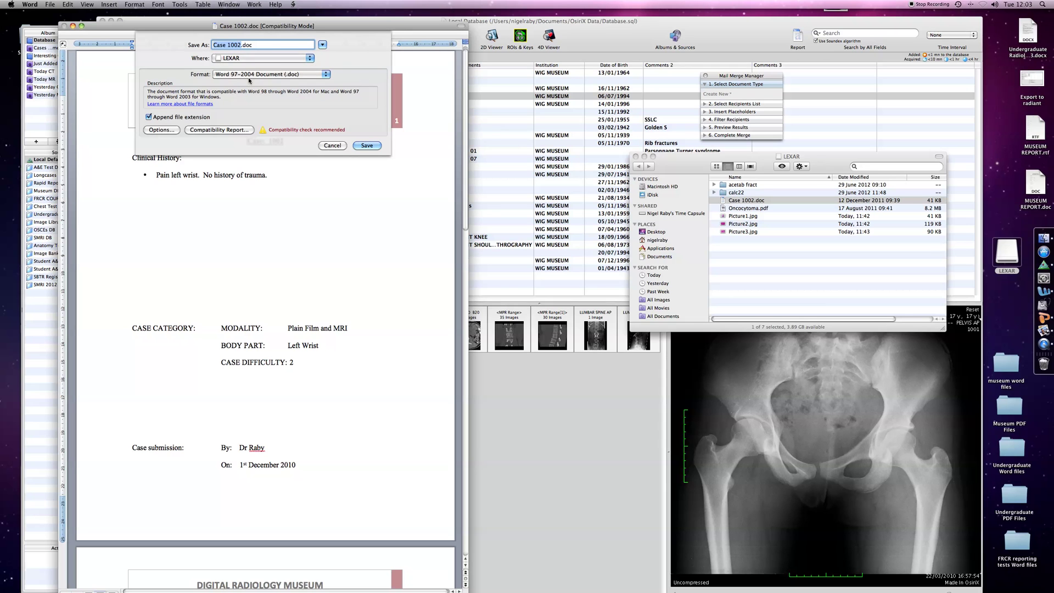
click(326, 78)
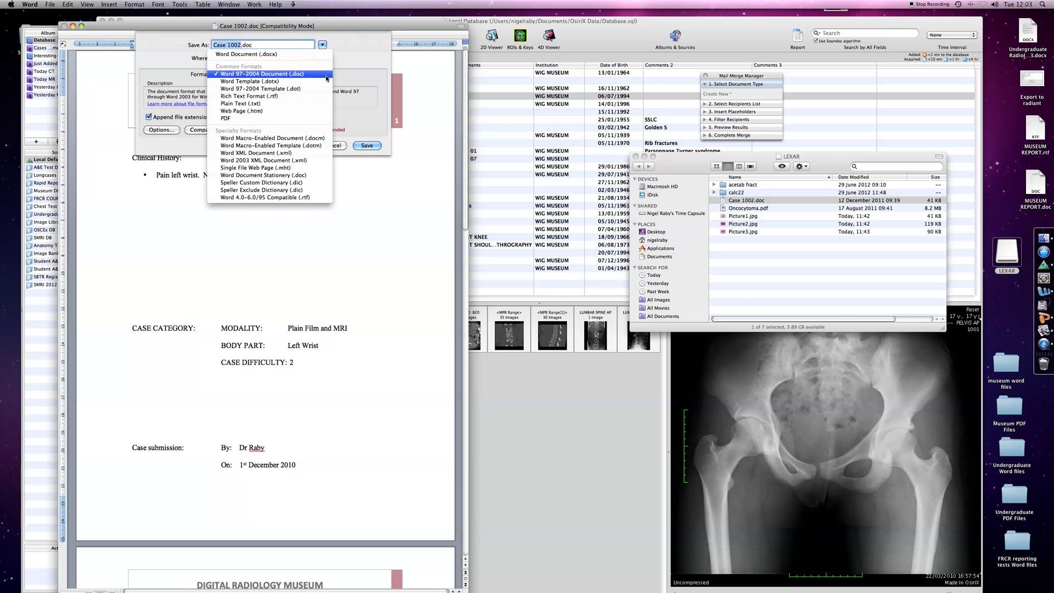
click(230, 120)
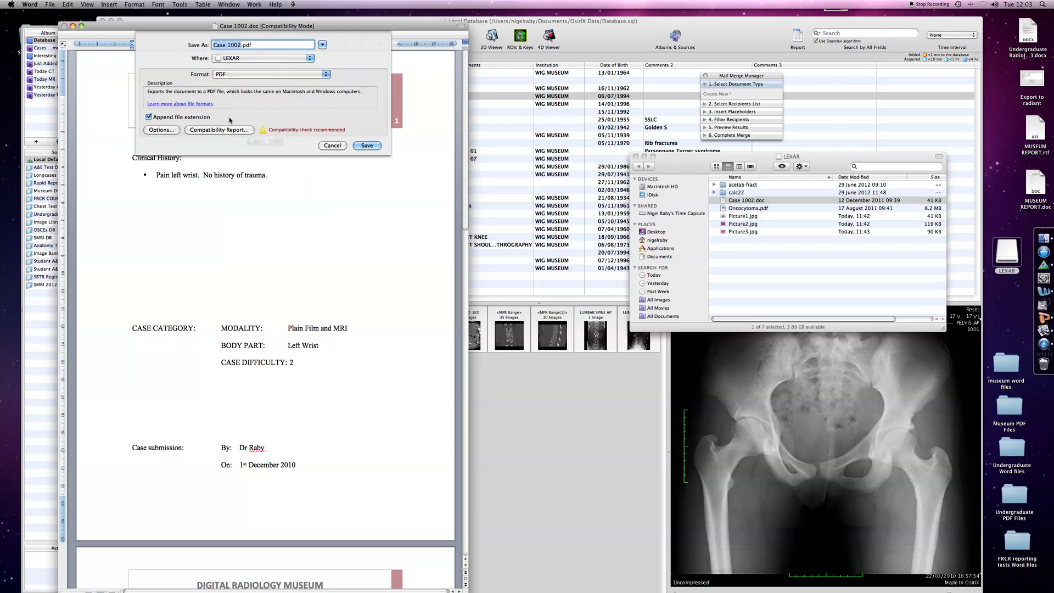
click(366, 146)
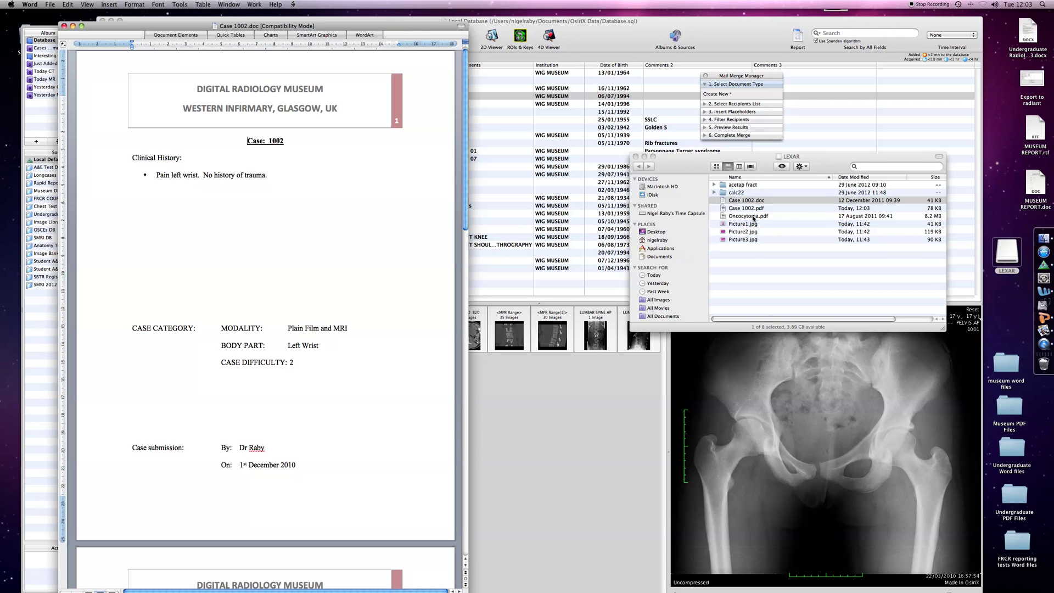
click(636, 157)
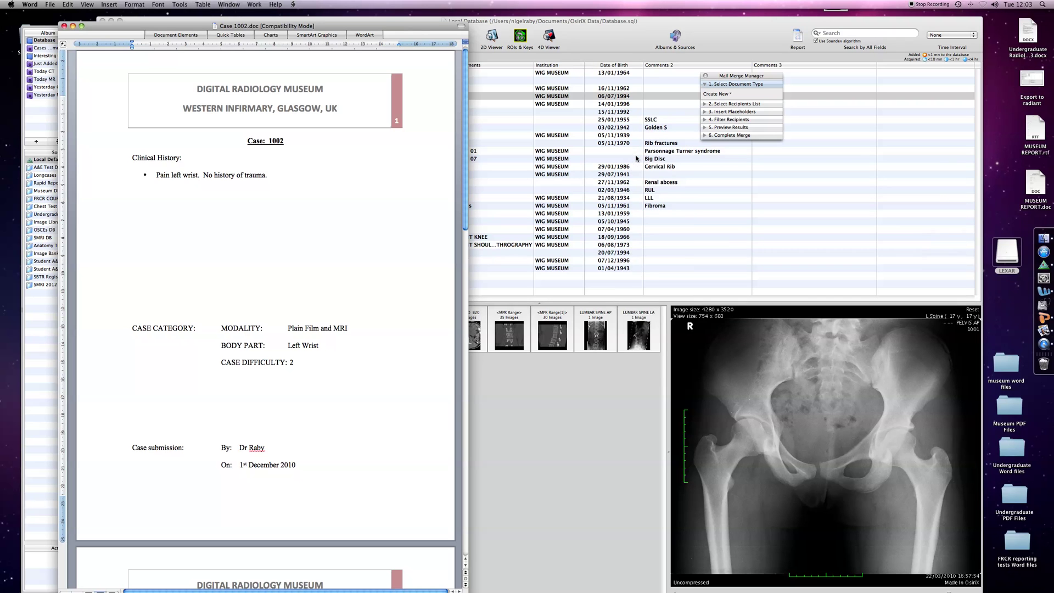
click(64, 27)
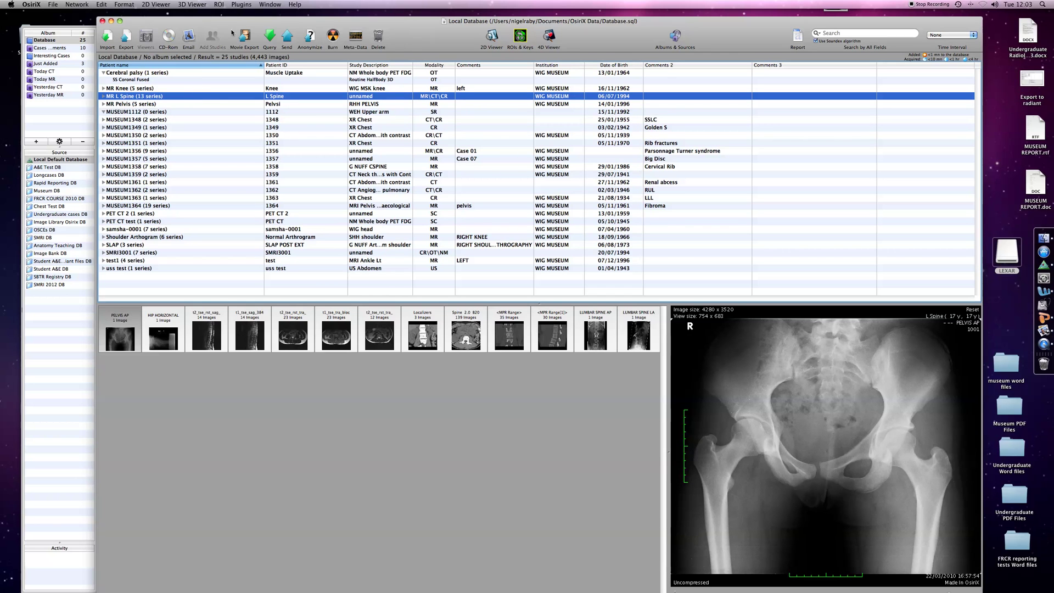
Import LEXAR's Case 1002.pdf through the Plugins > Database > PDF to DICOM converter
click(249, 6)
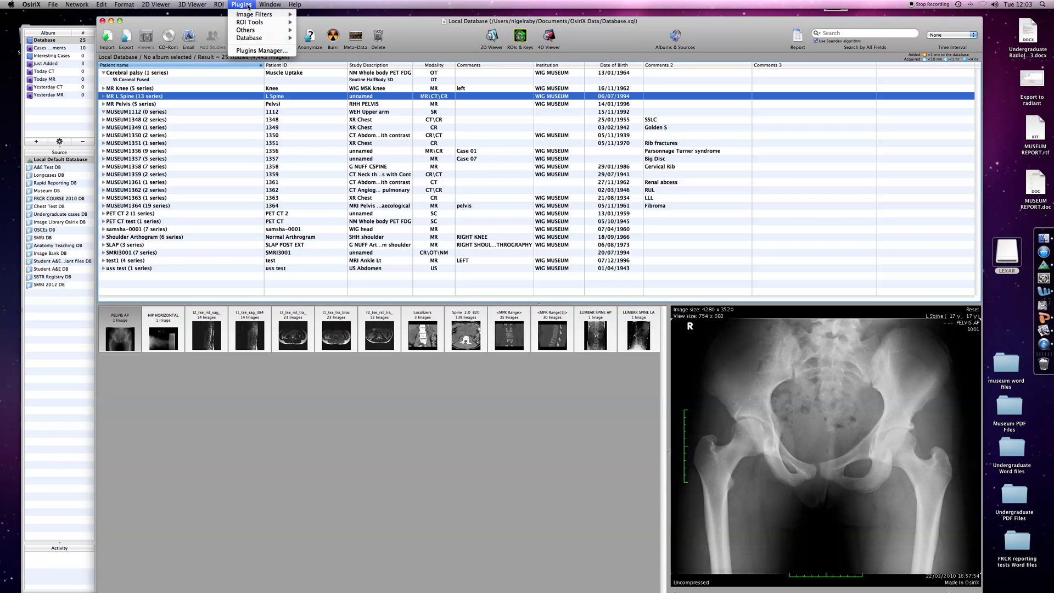
mouse_move(255, 39)
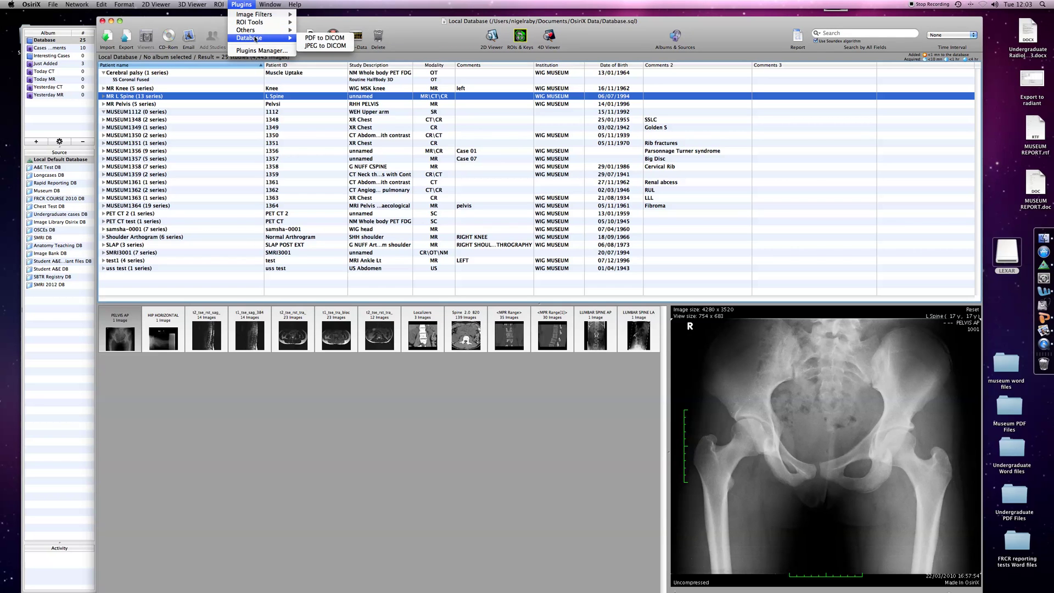
click(330, 38)
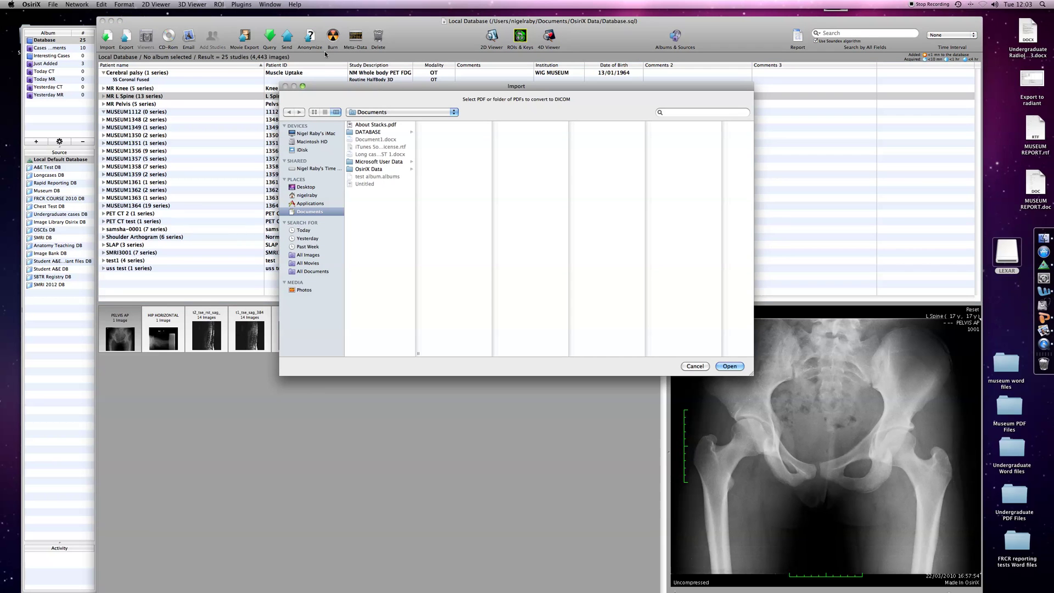
click(316, 135)
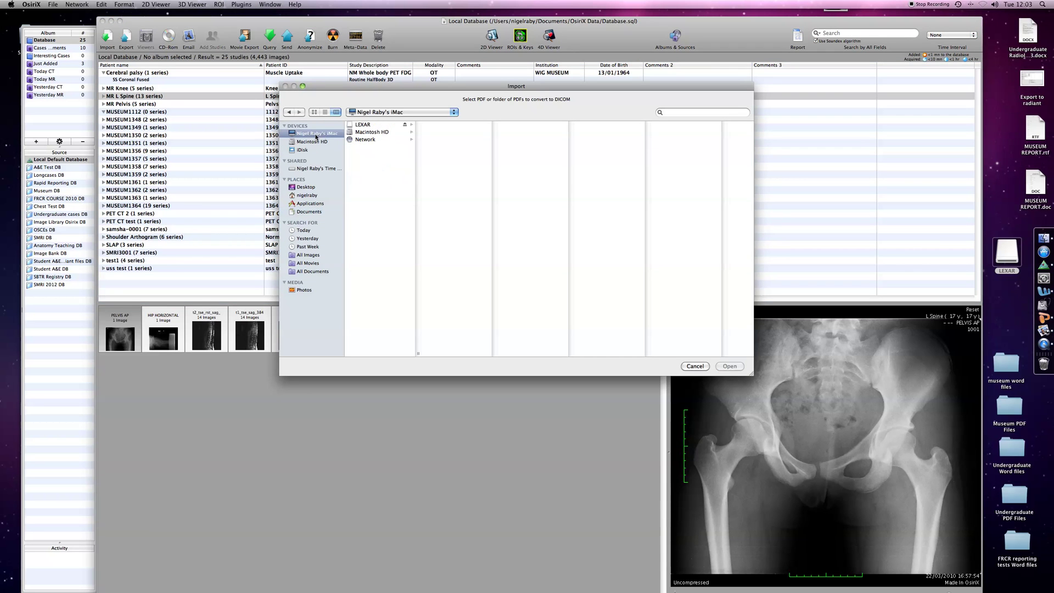
click(364, 125)
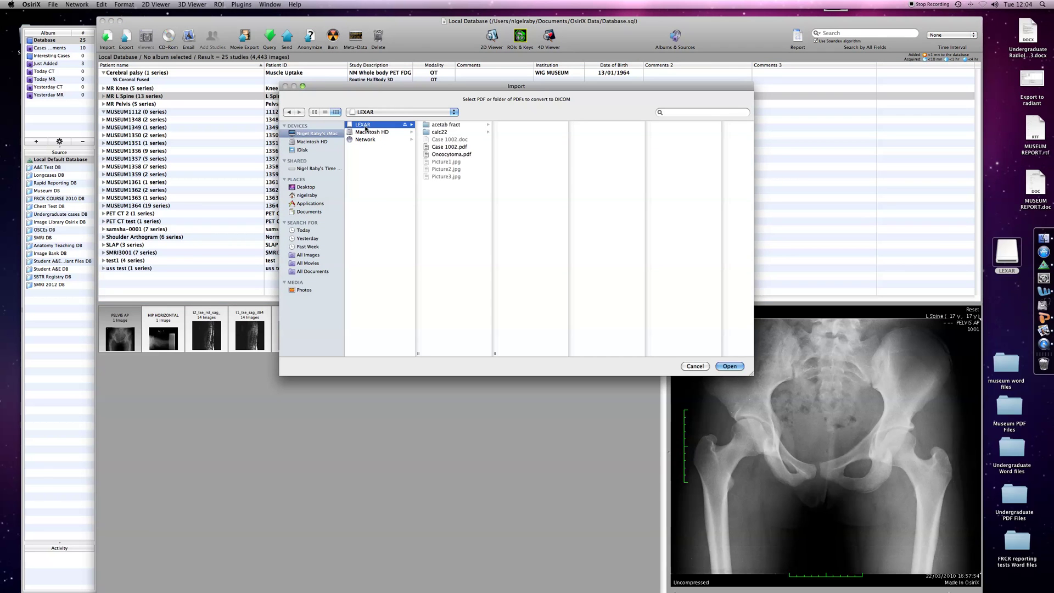
click(440, 148)
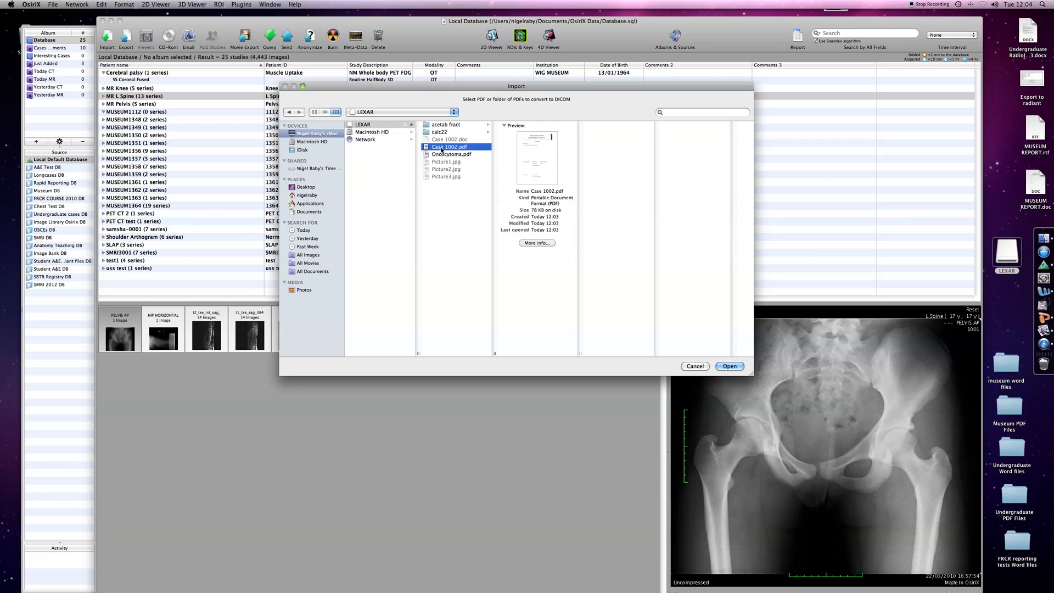
click(731, 367)
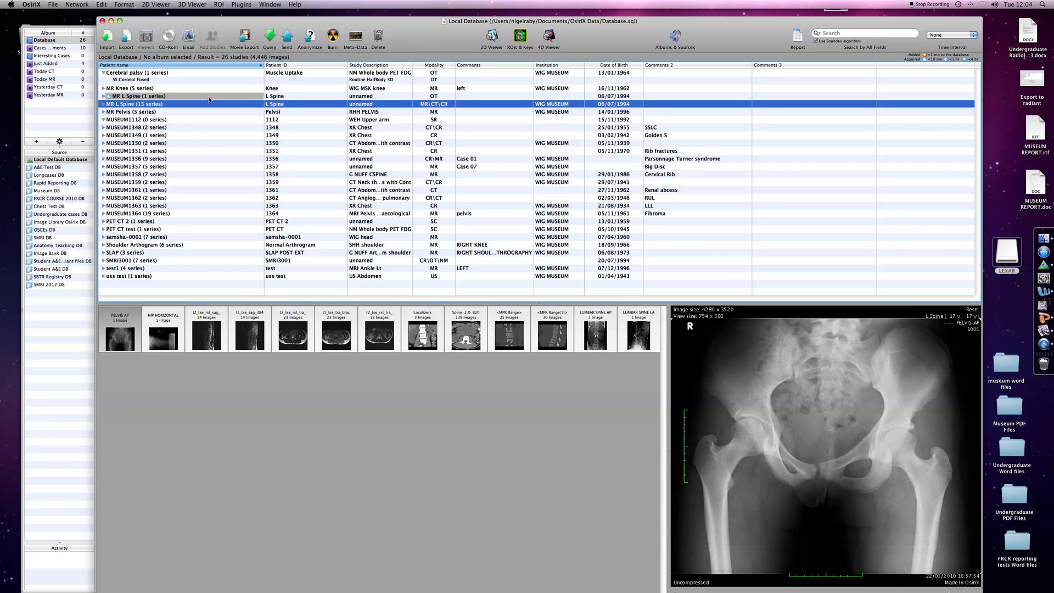
Select both MR L Spine studies and merge them with Merge Selected Studies
click(209, 97)
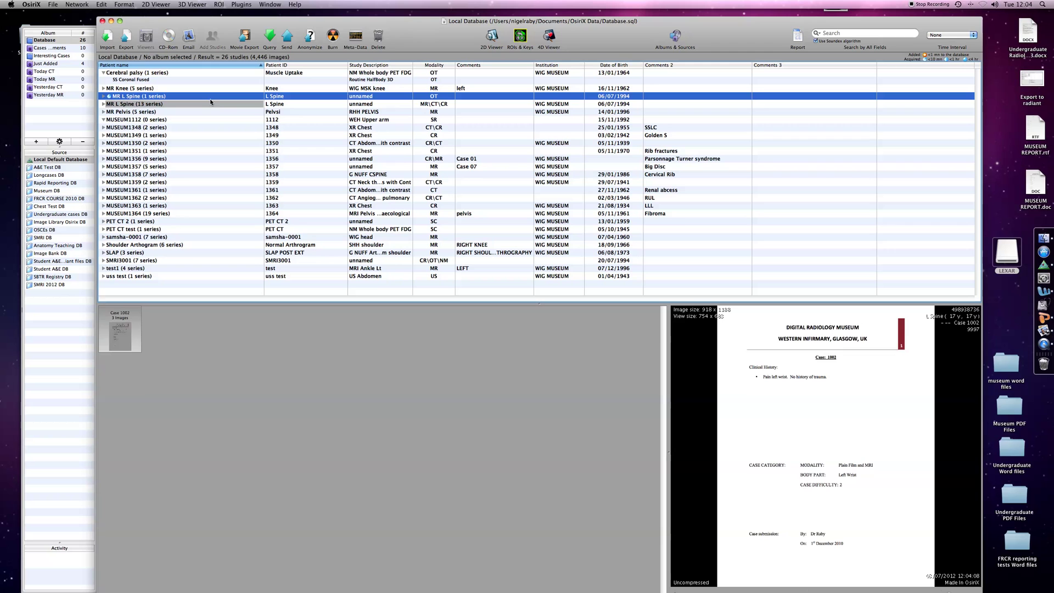
shift+click(219, 103)
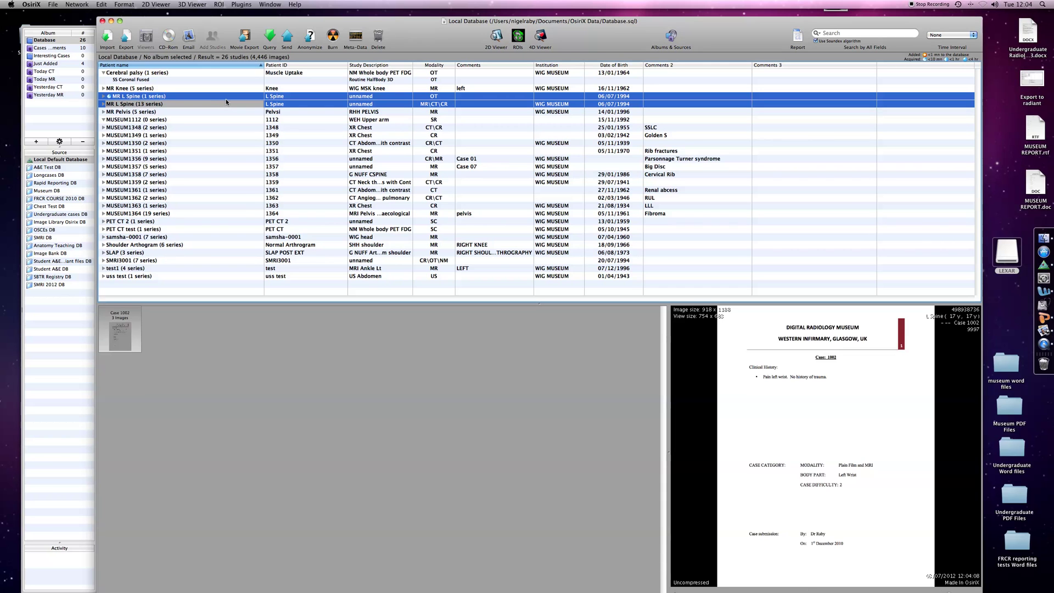
right_click(228, 102)
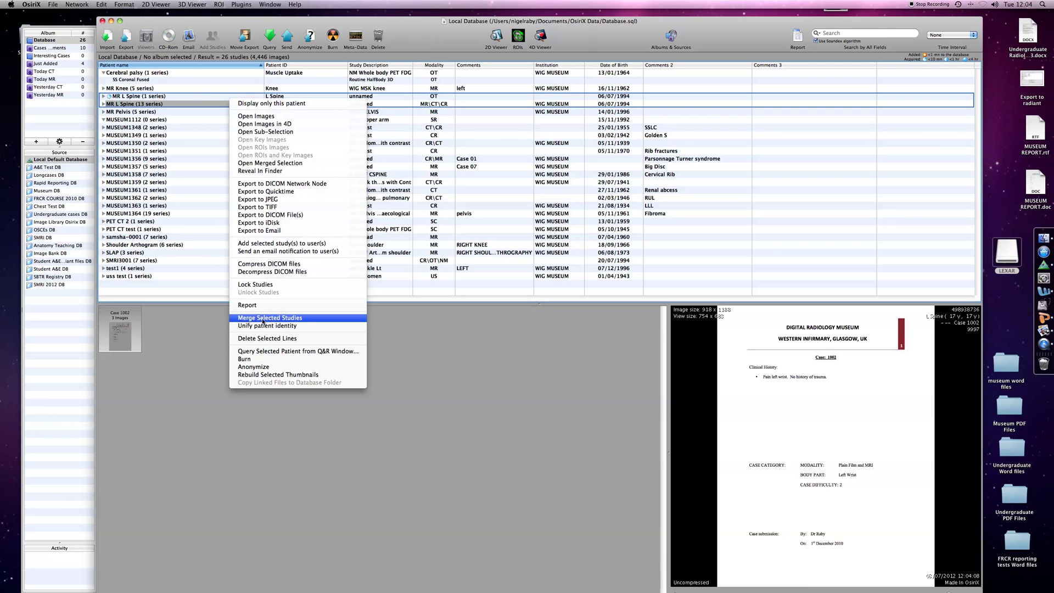
click(302, 318)
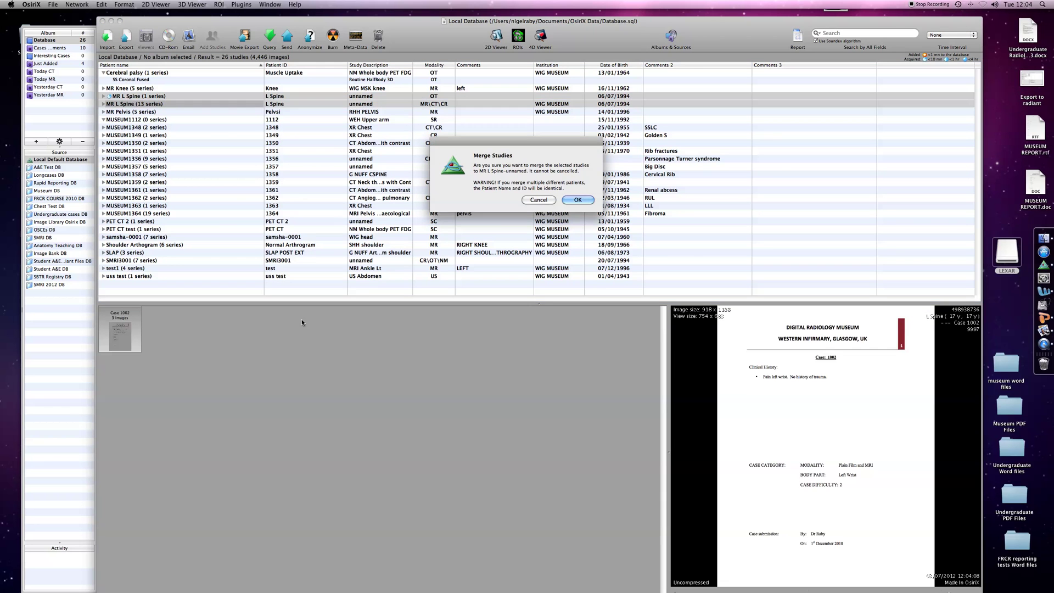
click(579, 199)
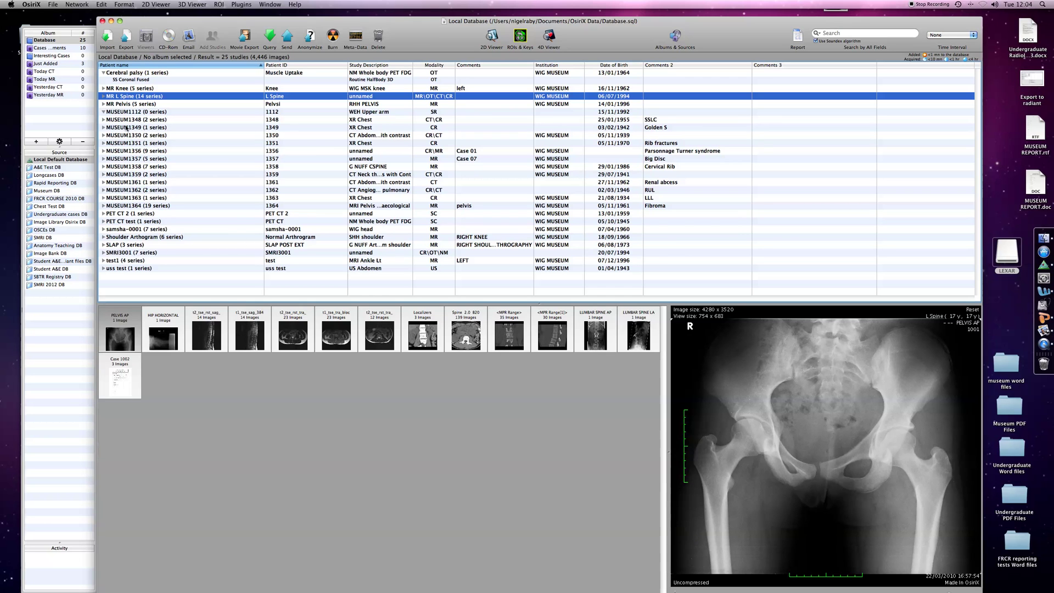
Open the merged study's images and load the Case 1002 notes beside the pelvis X-ray
double_click(132, 97)
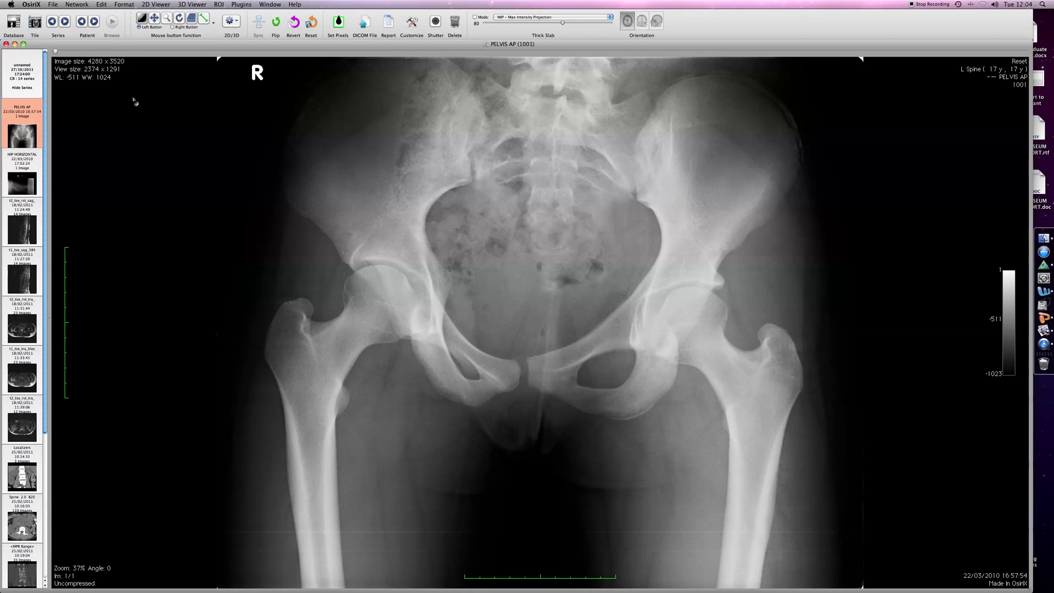
scroll(47, 142, down, 10)
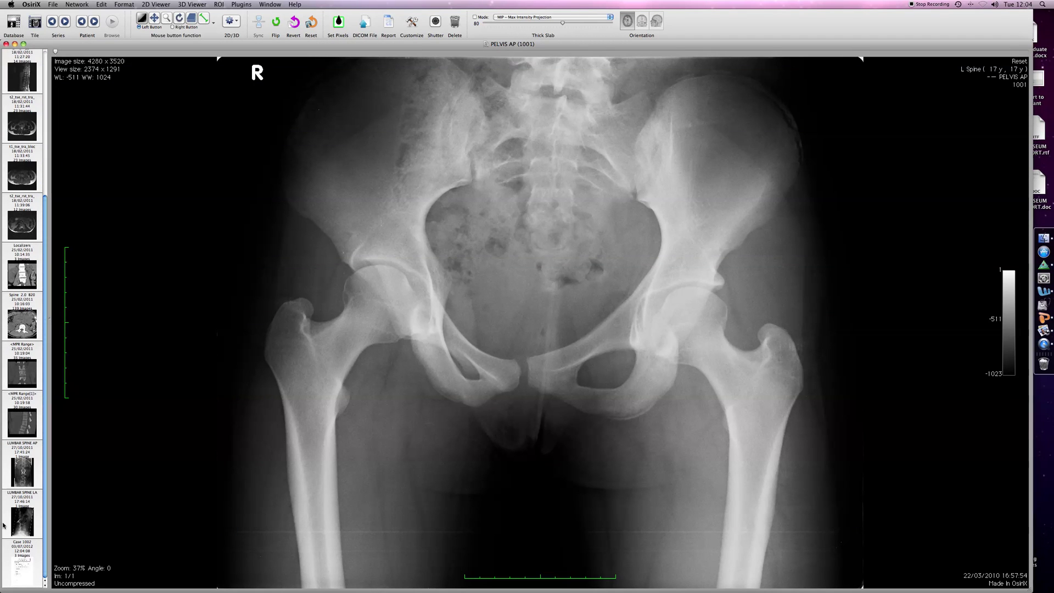
click(22, 566)
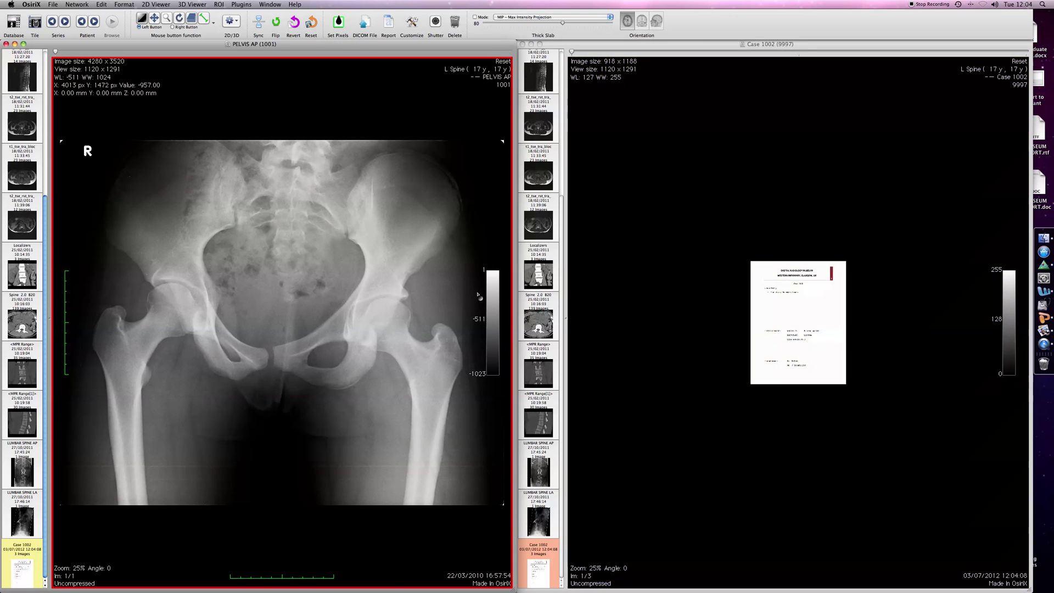
click(787, 283)
drag(787, 283, 721, 227)
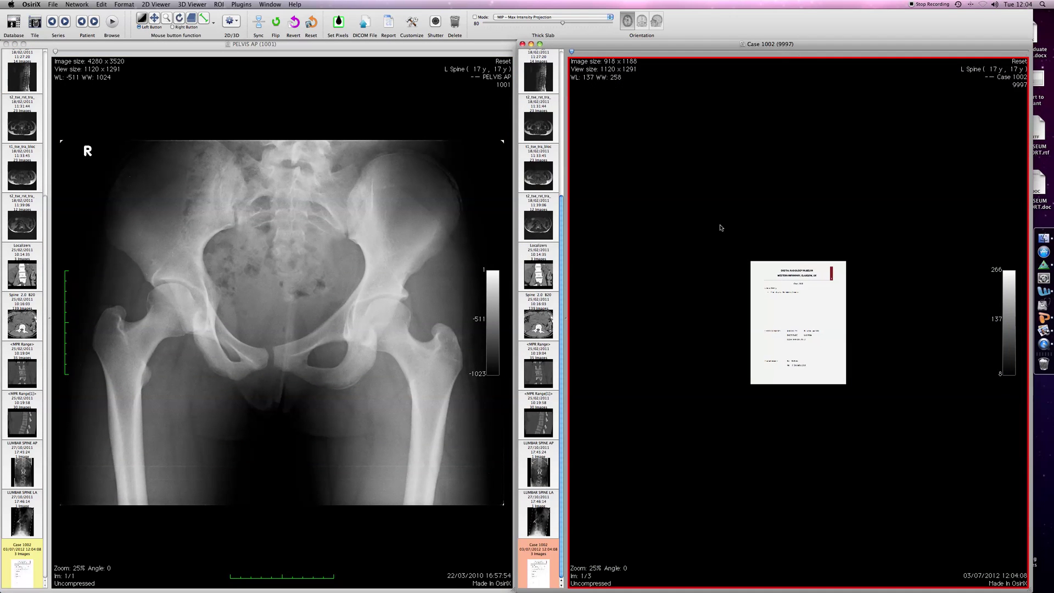
Zoom both images to about 110%, page through the case notes, then close both viewers
click(167, 20)
drag(783, 249, 808, 208)
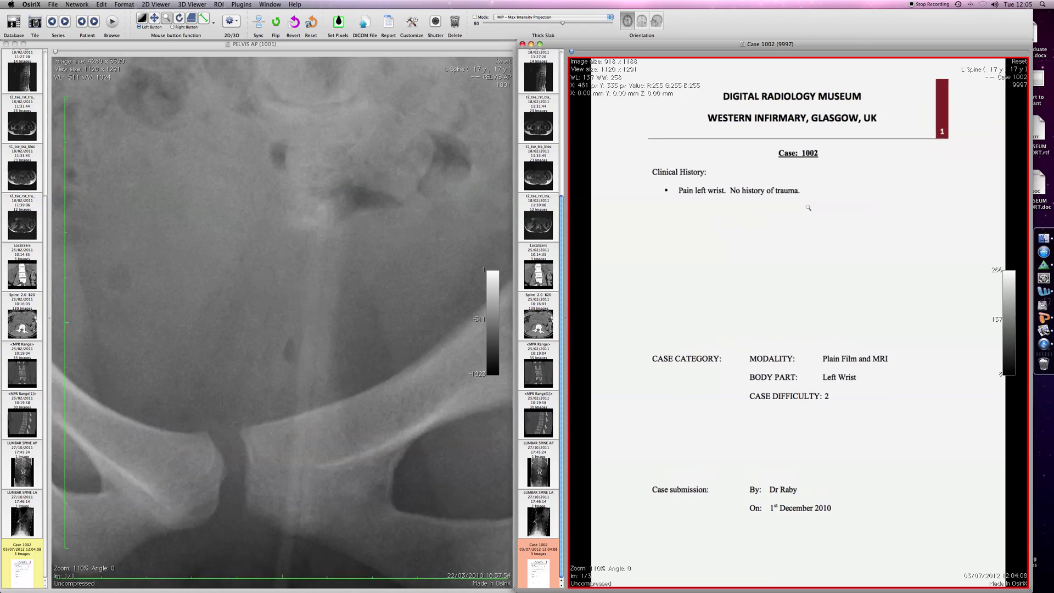
scroll(735, 255, down, 1)
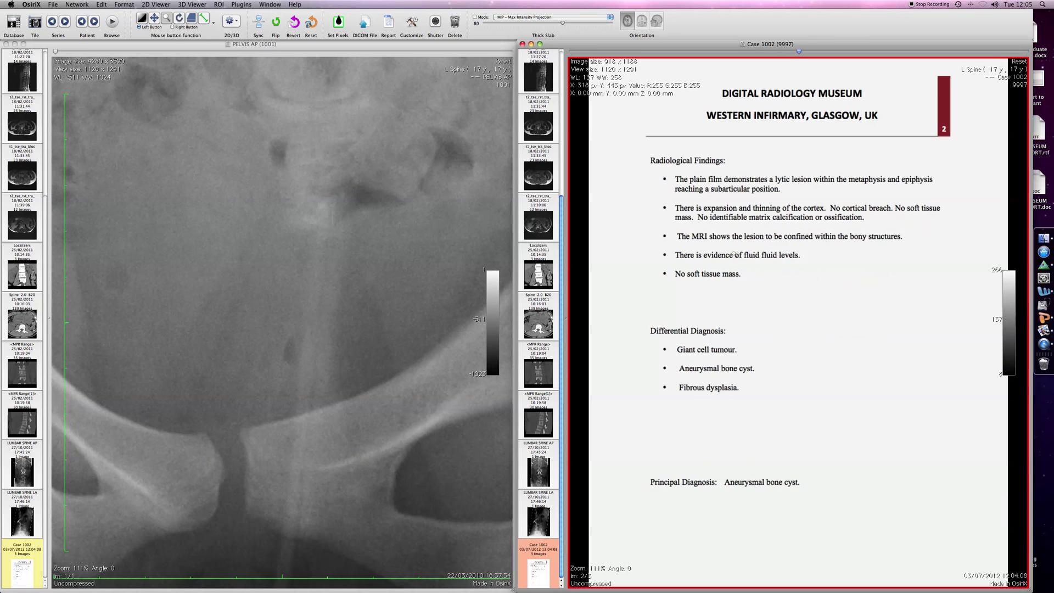
scroll(735, 255, down, 1)
scroll(734, 254, up, 2)
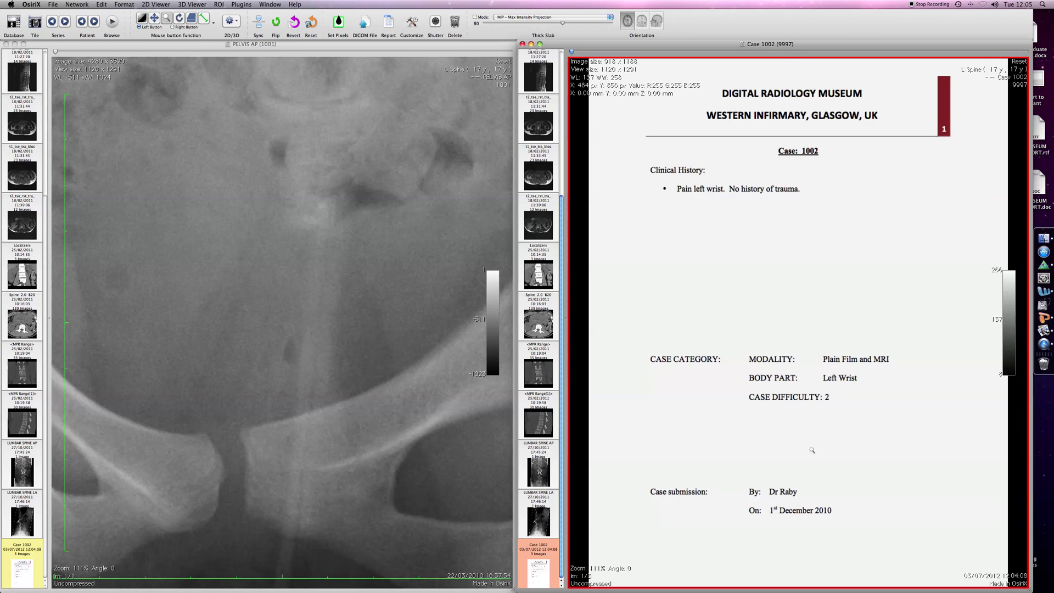
scroll(819, 476, down, 1)
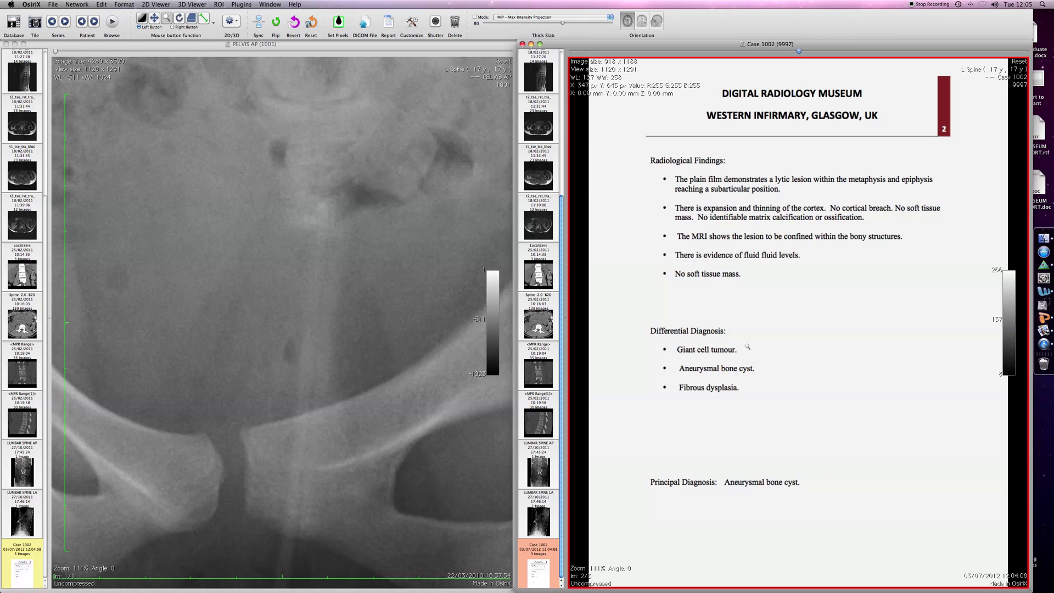
click(522, 44)
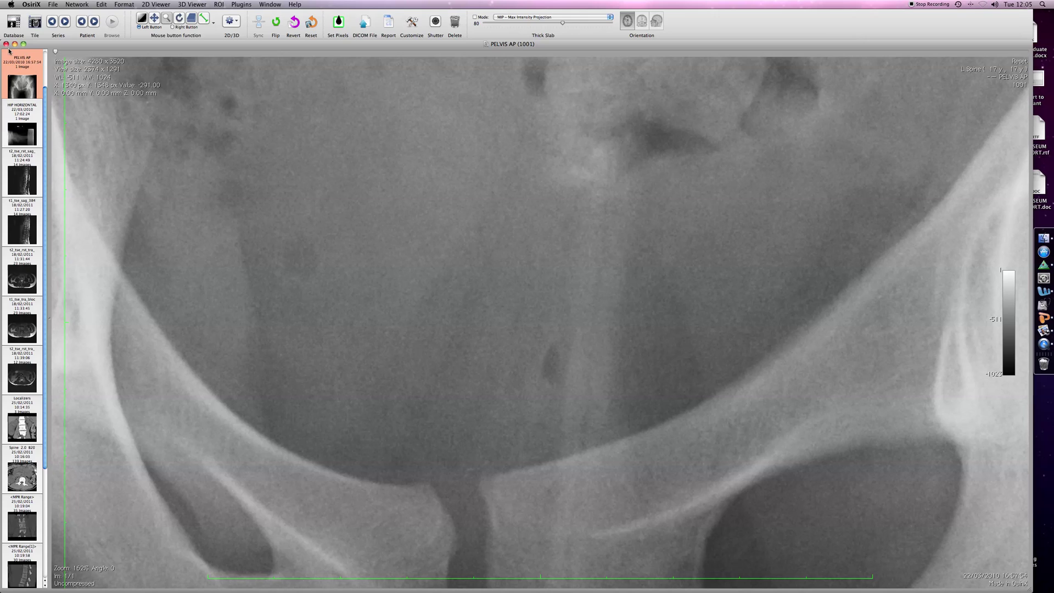
click(6, 45)
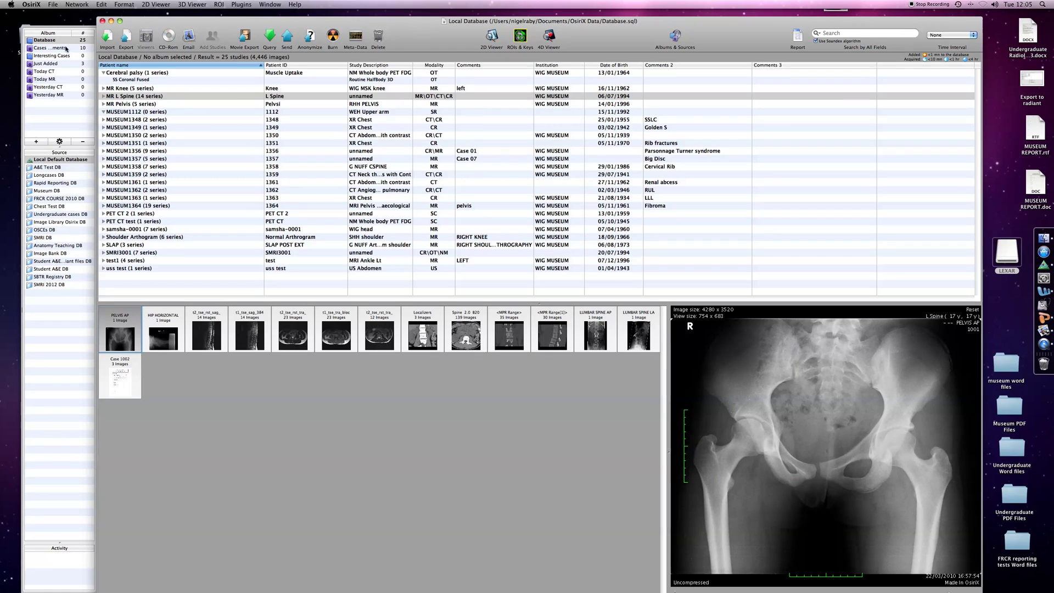
With the 14-series MR L Spine study selected, import LEXAR's Picture1–3.jpg via JPEG to DICOM
click(249, 97)
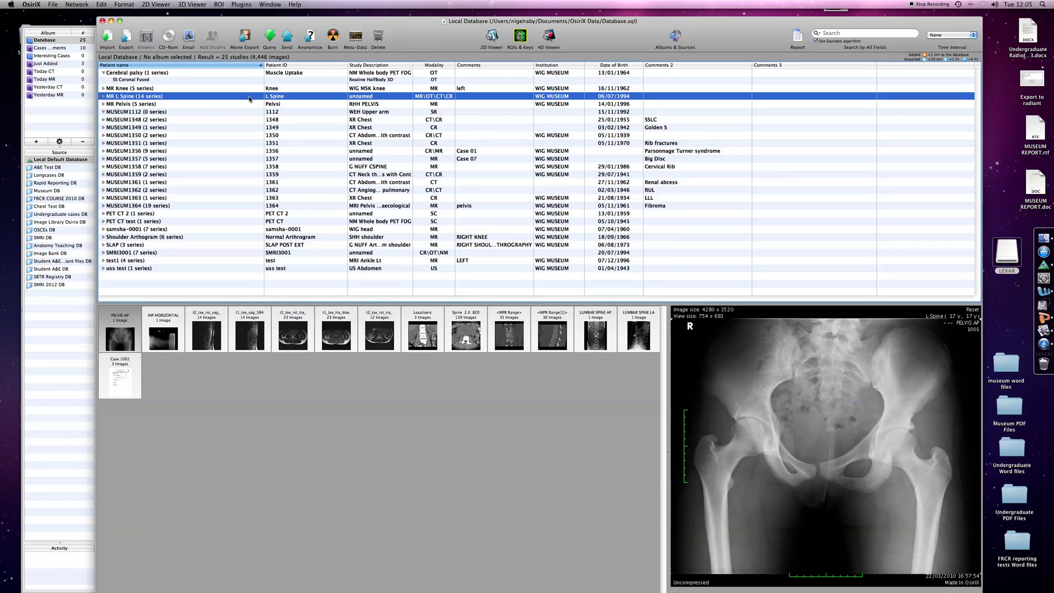
click(242, 5)
mouse_move(254, 38)
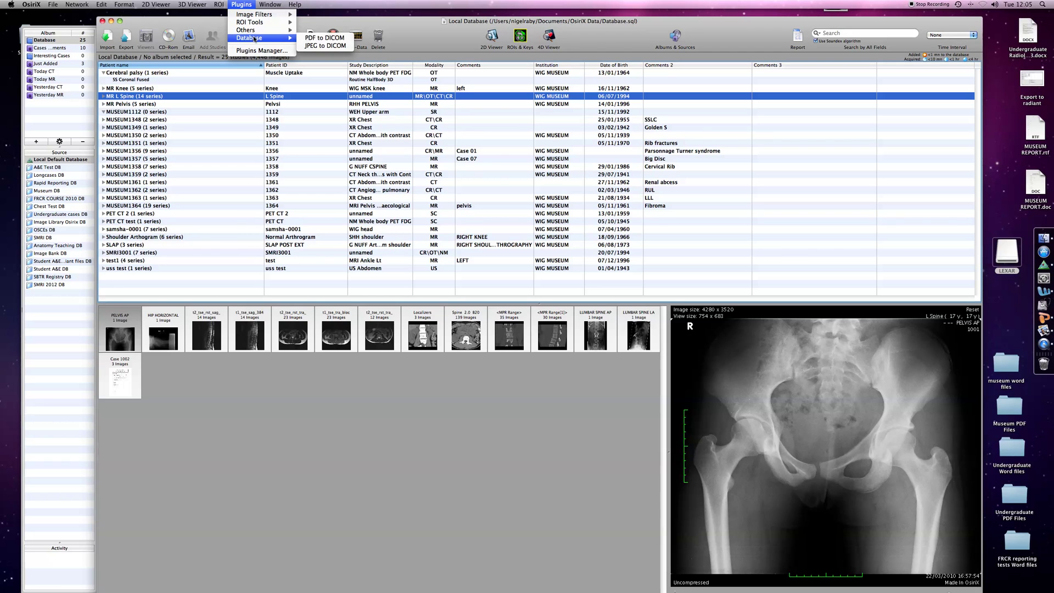
click(319, 47)
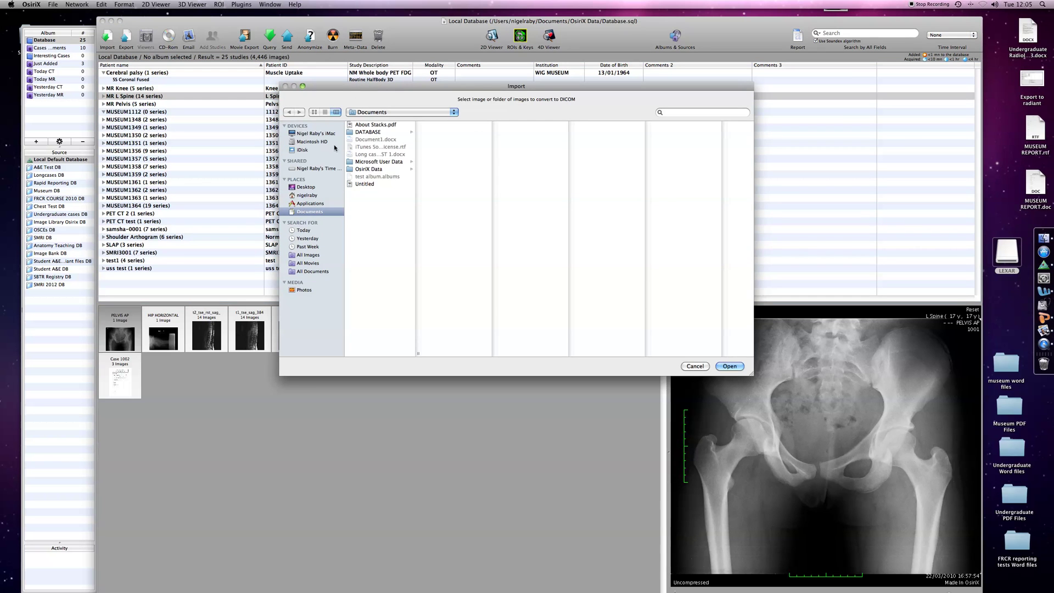
click(303, 133)
click(358, 125)
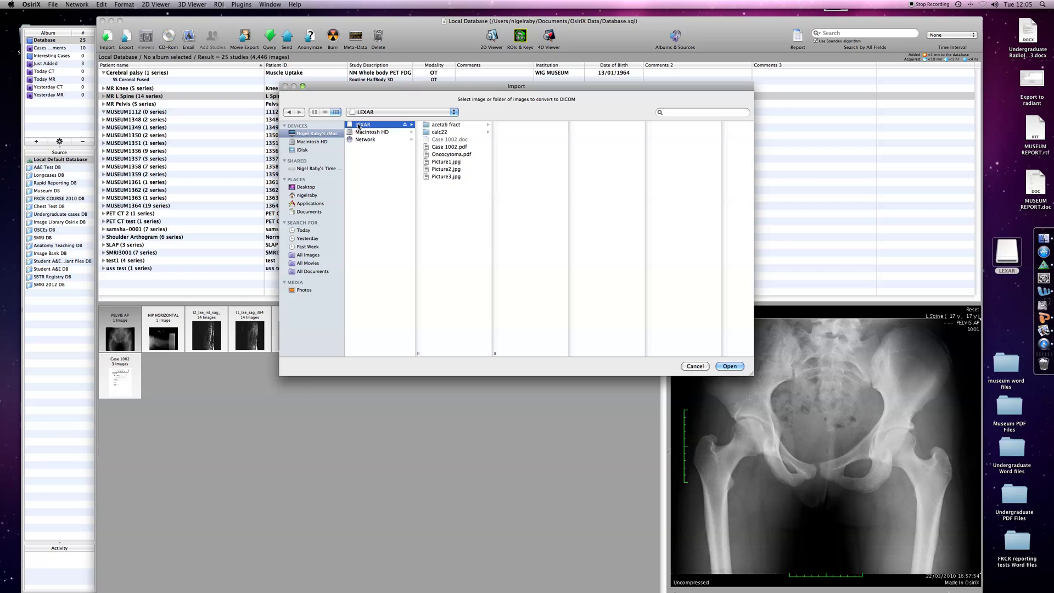
click(442, 163)
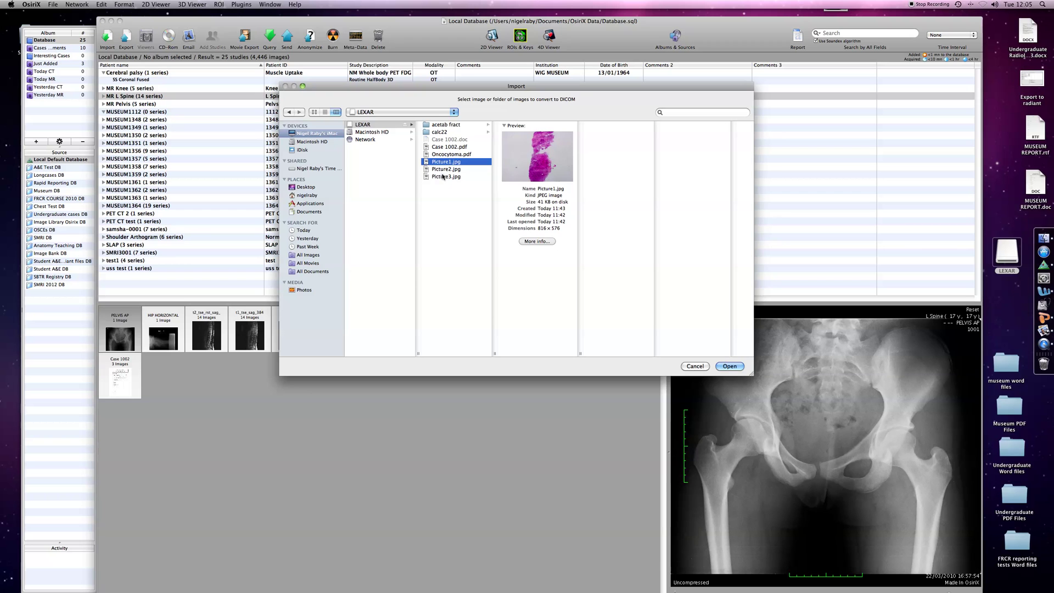
shift+click(442, 177)
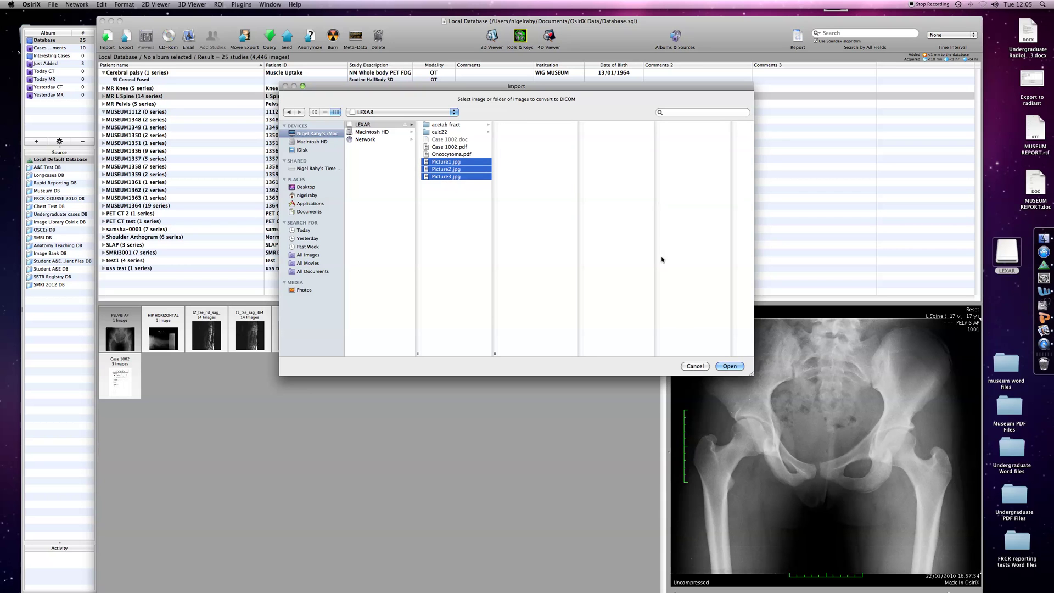
click(729, 366)
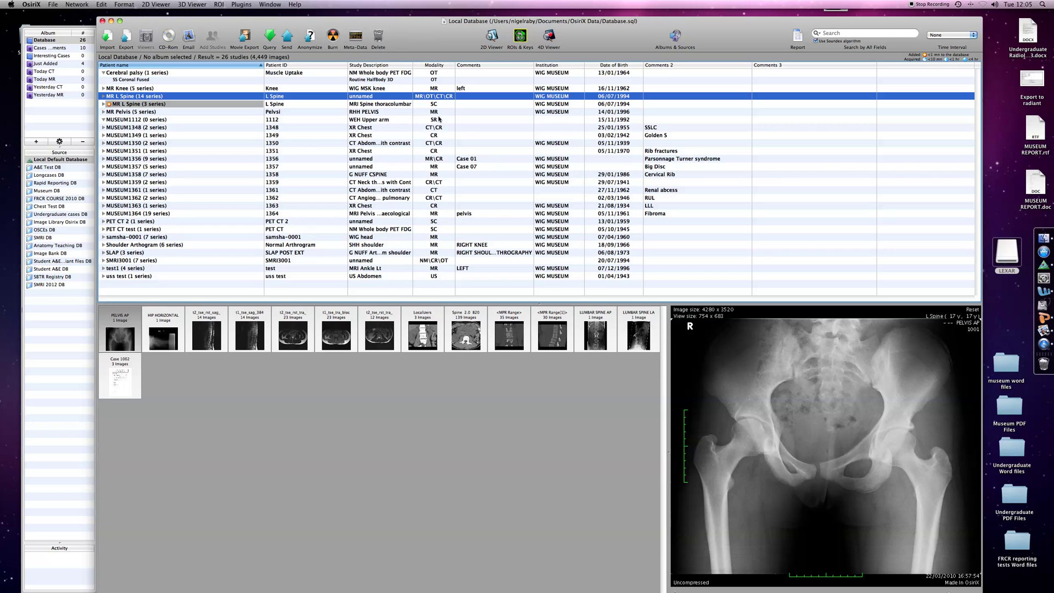
Add the new 3-series study to the selection and merge both MR L Spine studies
shift+click(232, 105)
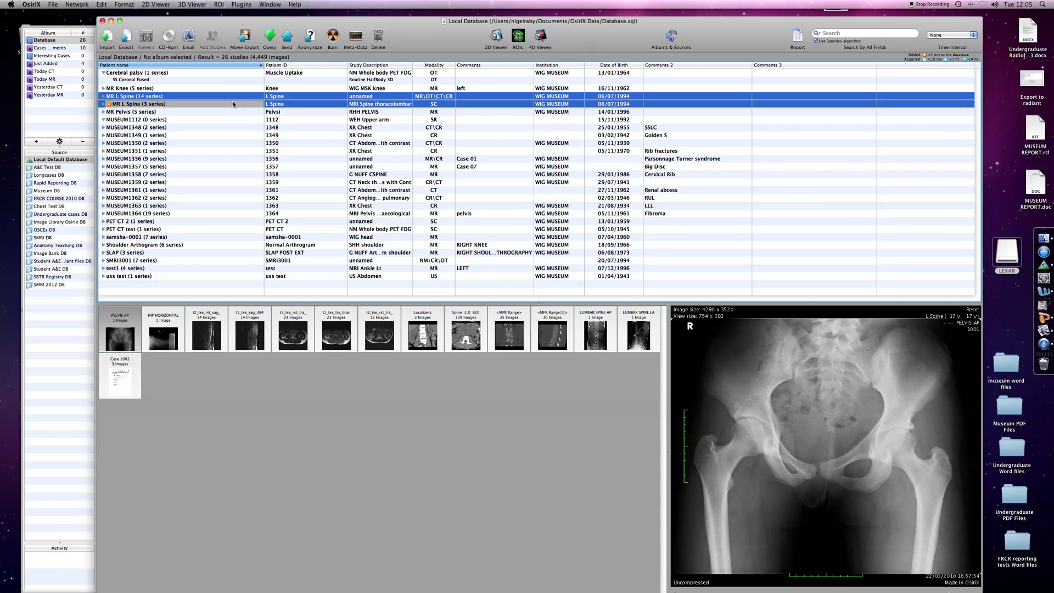
right_click(233, 104)
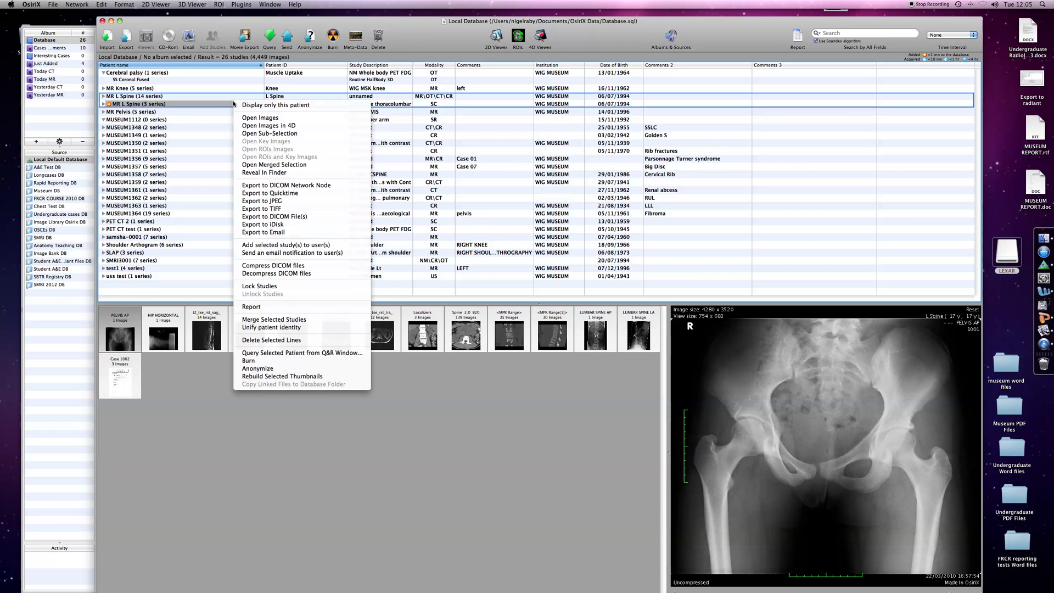
click(293, 321)
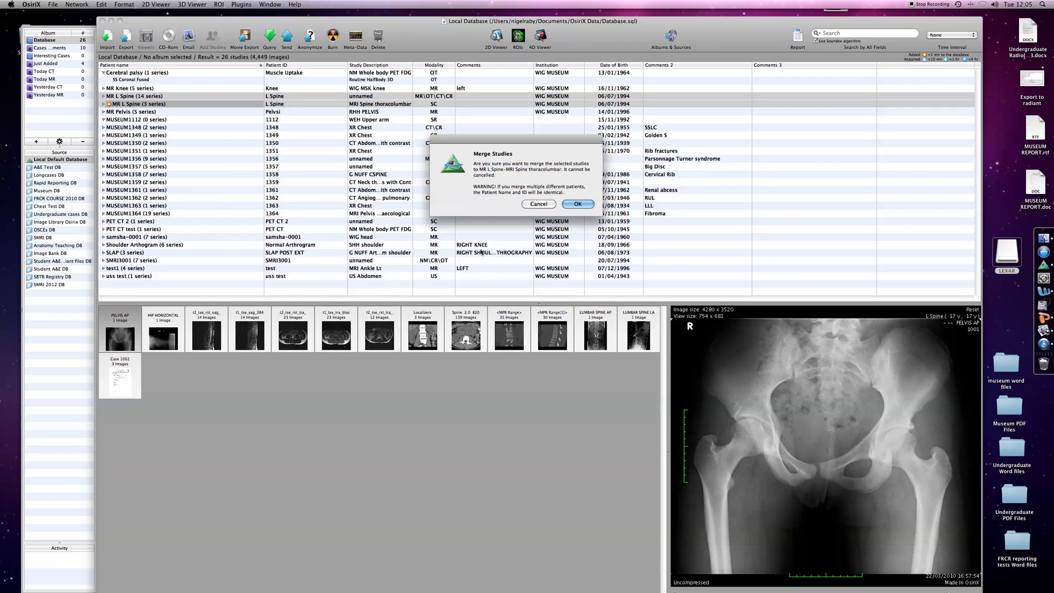
click(579, 205)
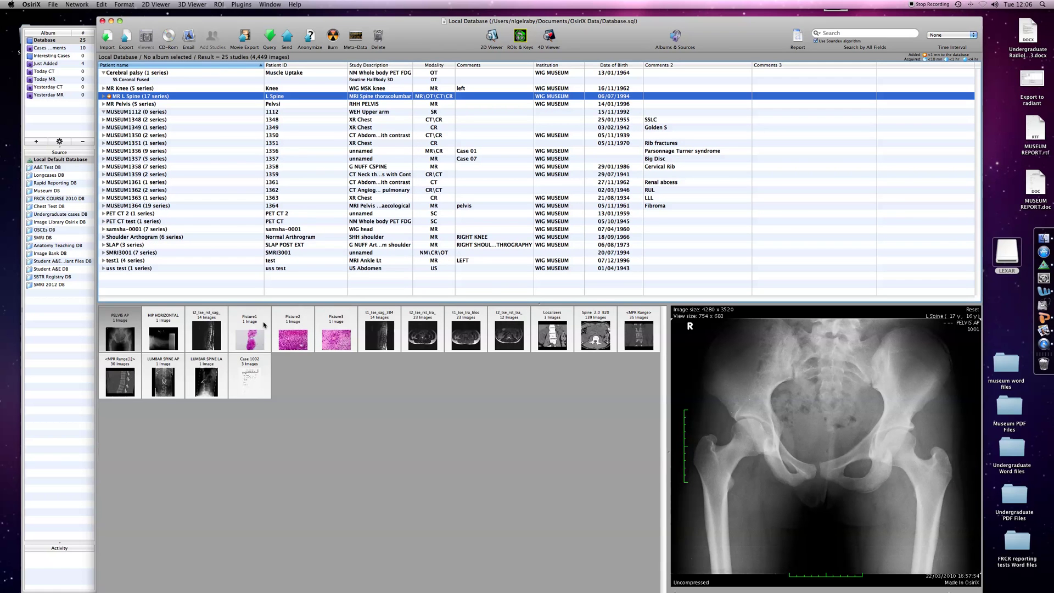
double_click(171, 97)
drag(198, 147, 175, 165)
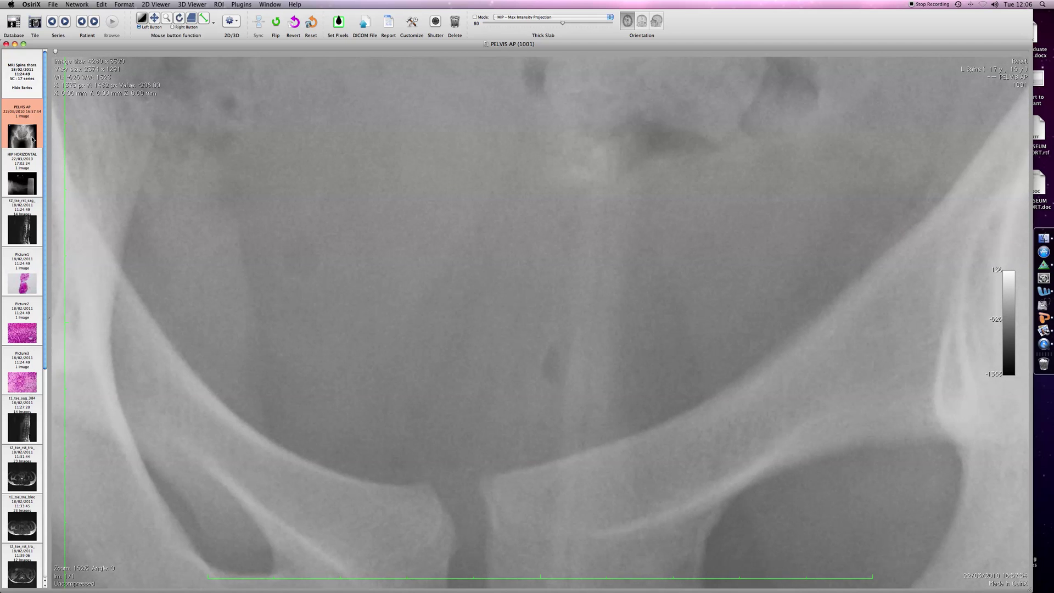
click(29, 172)
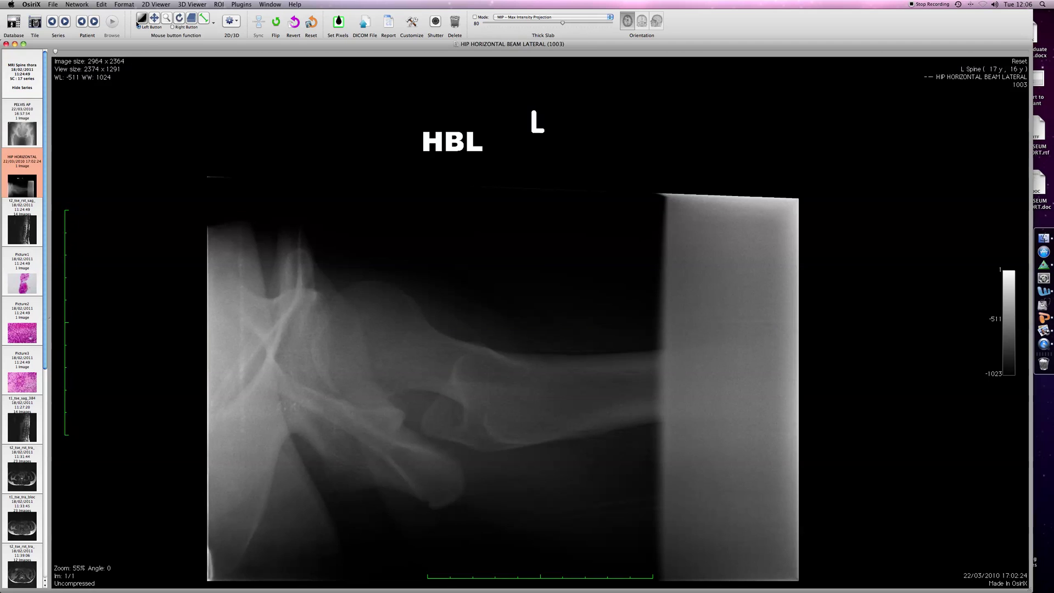
alt+click(30, 259)
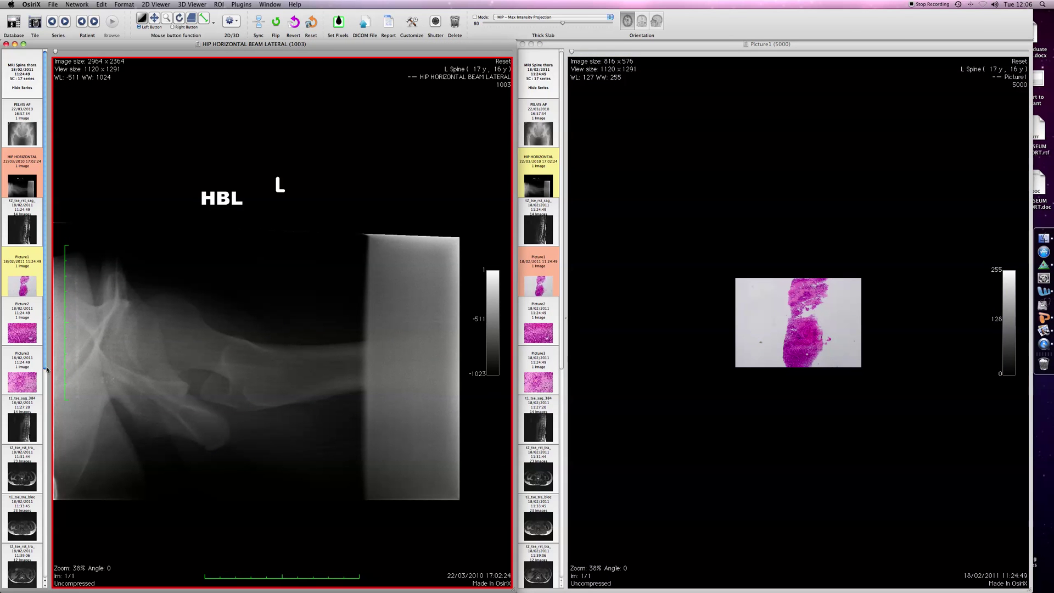
click(6, 45)
click(6, 45)
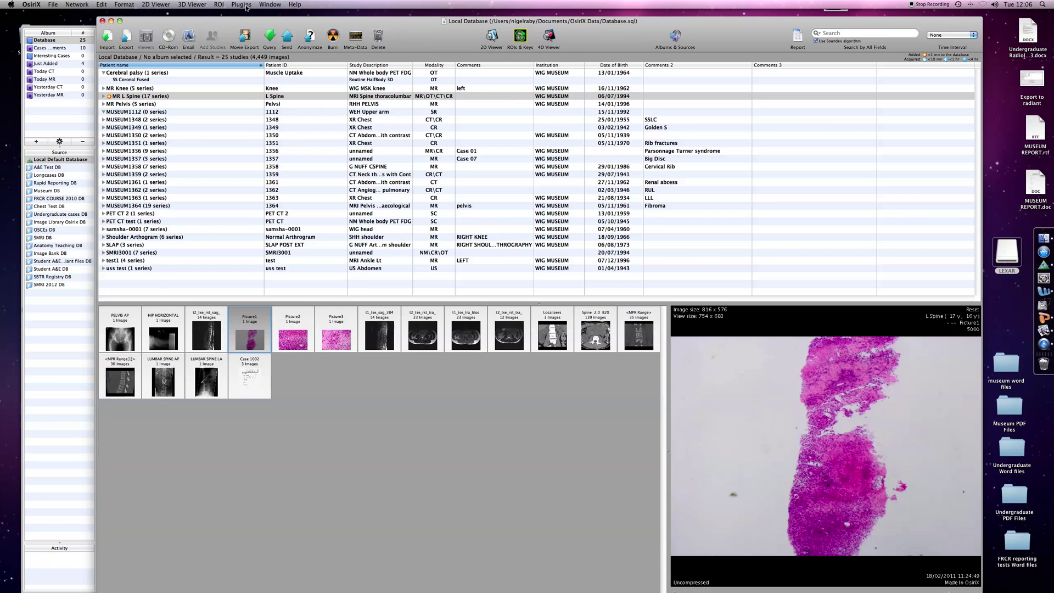
With MR L Spine selected, import LEXAR's Oncocytoma.pdf using the PDF to DICOM plugin
click(186, 97)
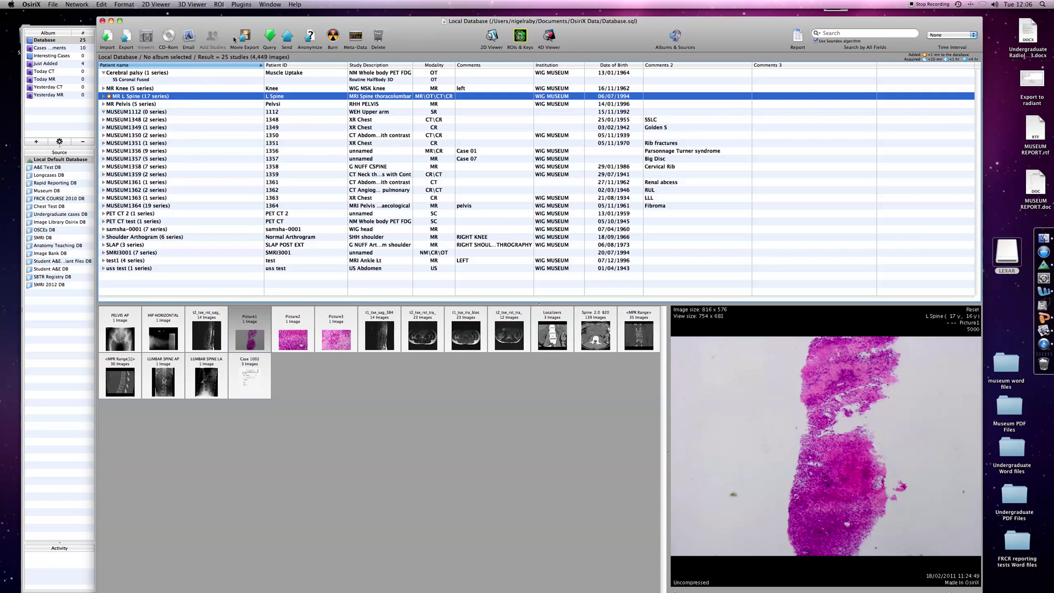
click(241, 4)
mouse_move(261, 30)
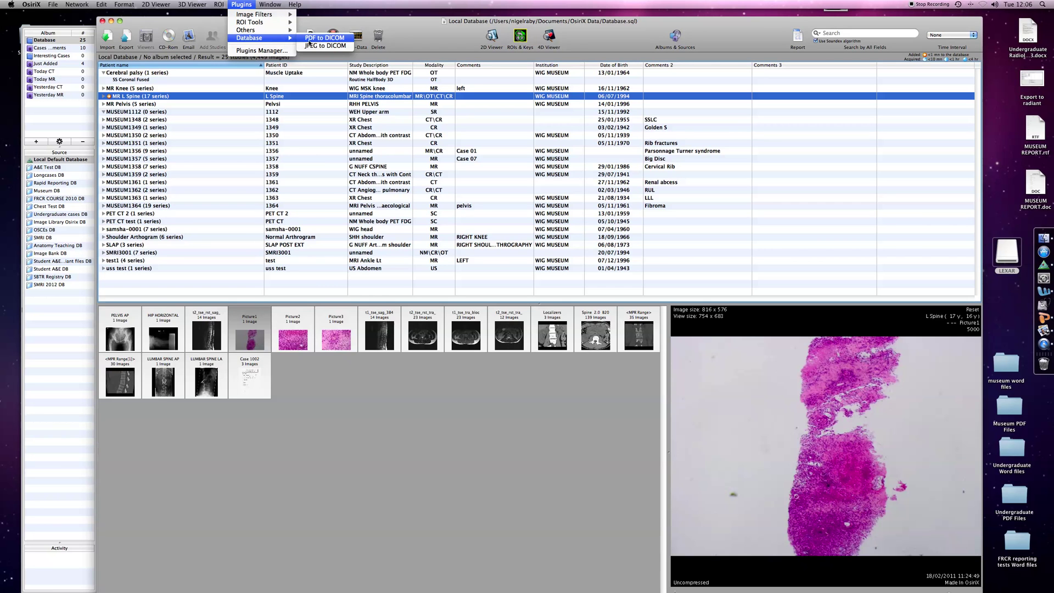
click(337, 42)
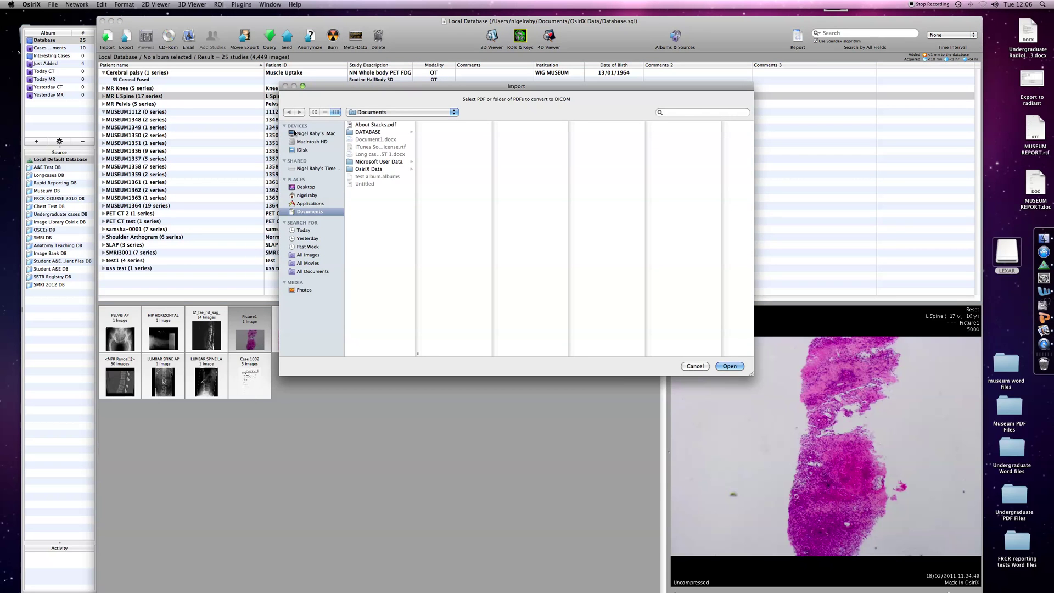
click(377, 126)
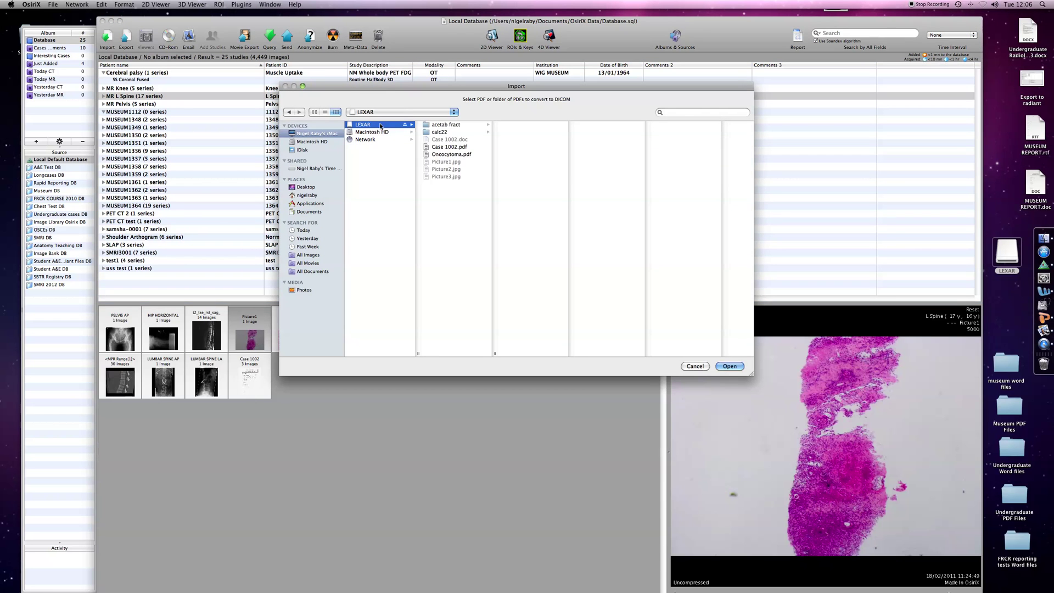
click(452, 156)
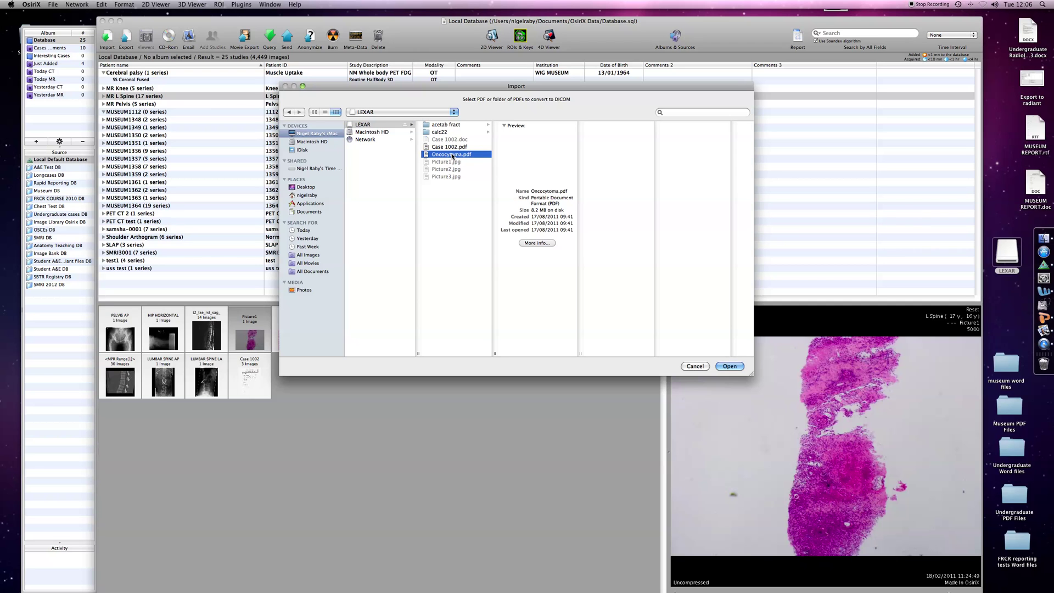
click(729, 366)
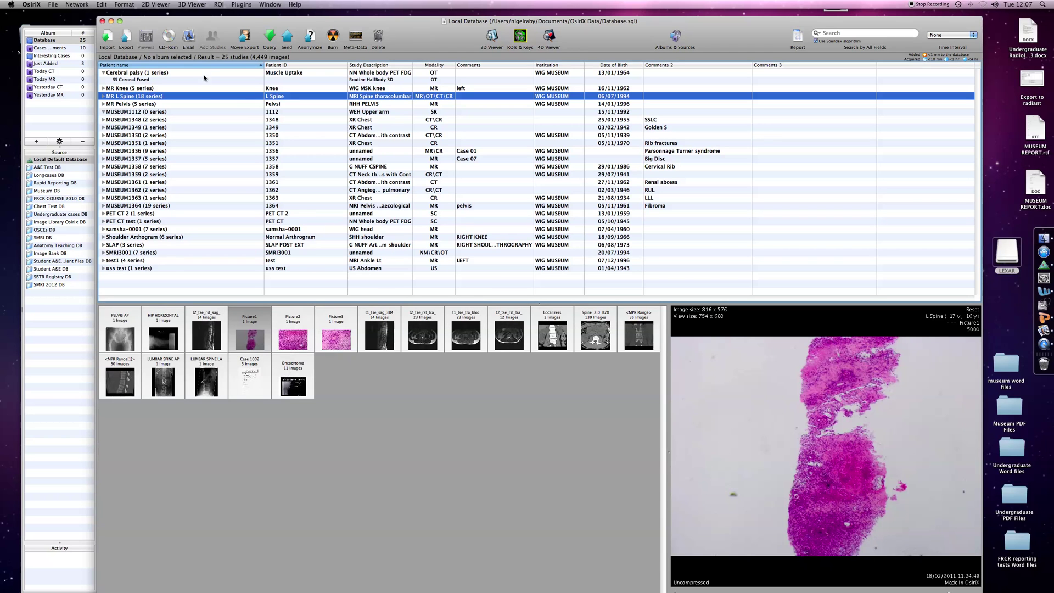
Open the MR L Spine study in the 2D image viewer
key(Return)
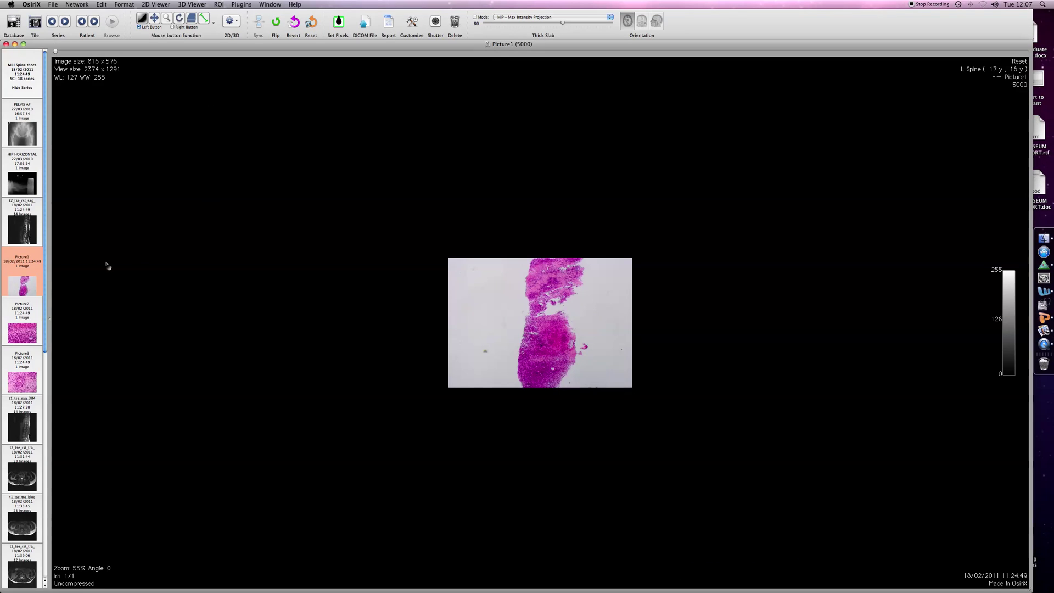
scroll(44, 339, down, 8)
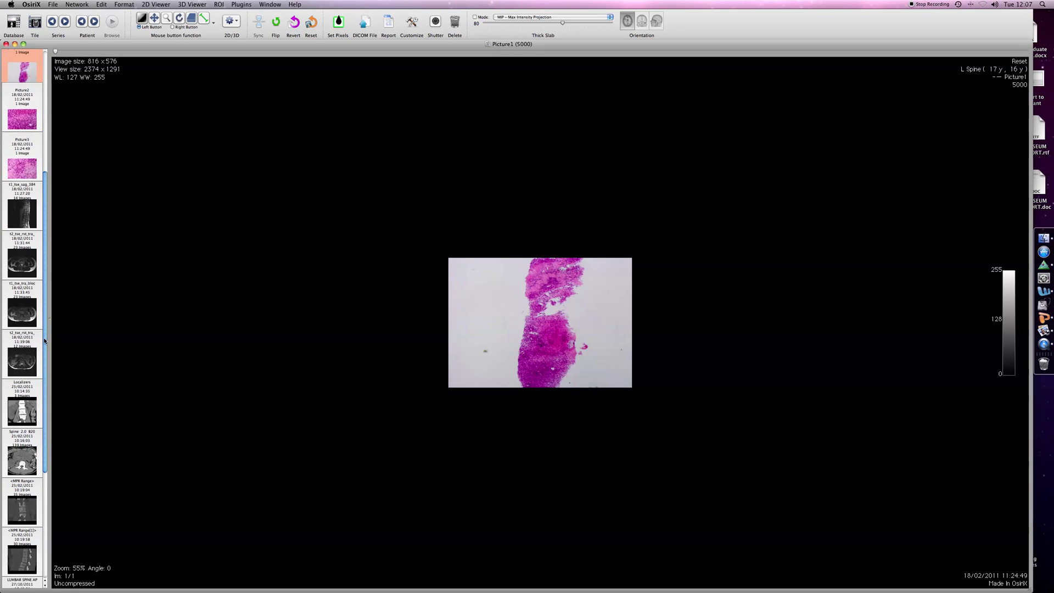
scroll(44, 340, down, 7)
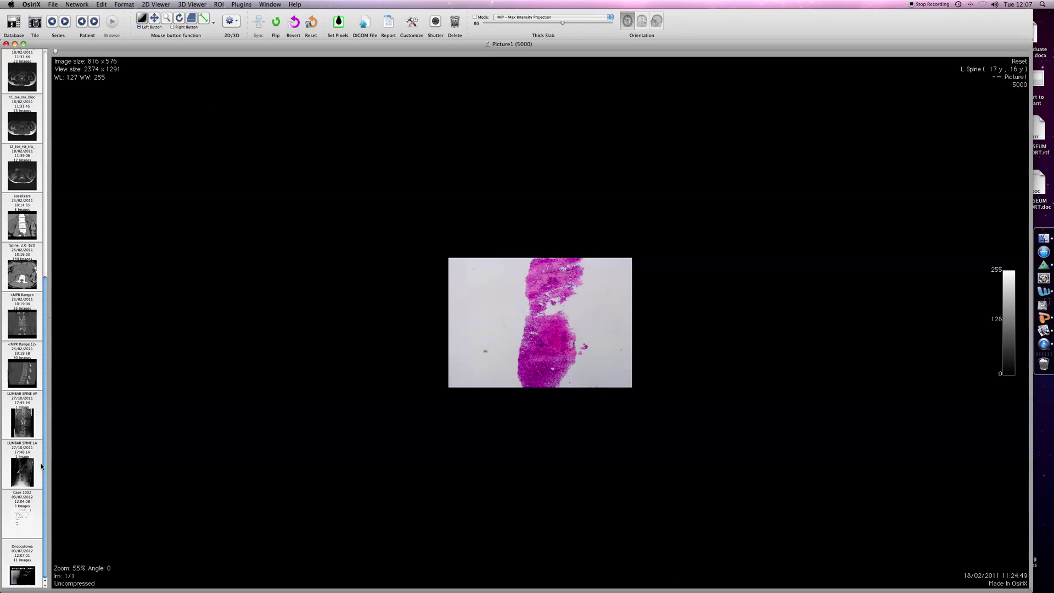
Page through the Oncocytoma slides, then display the Localizers spine series
click(22, 561)
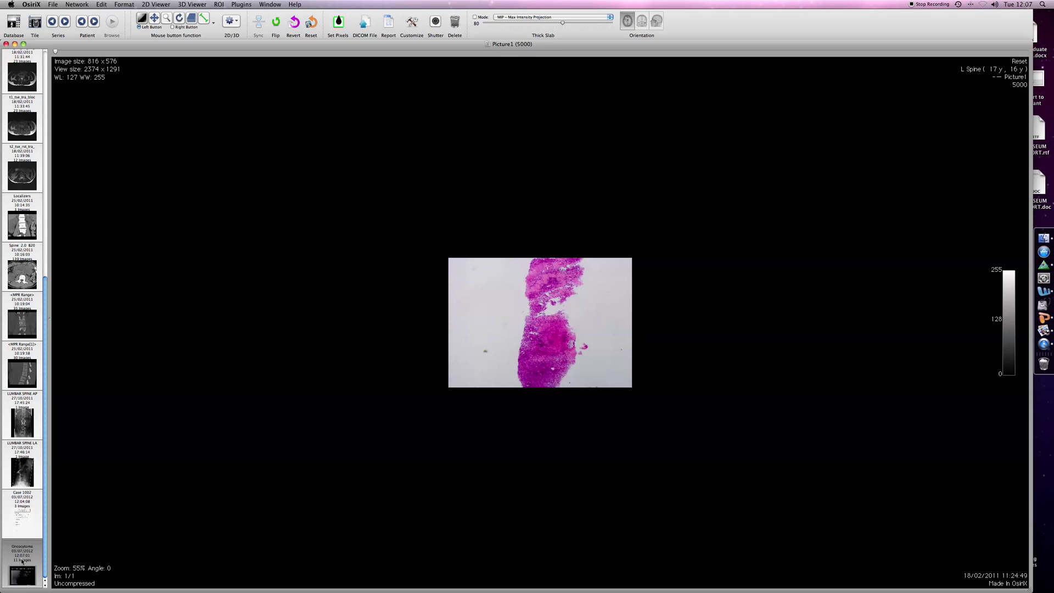
scroll(277, 381, down, 1)
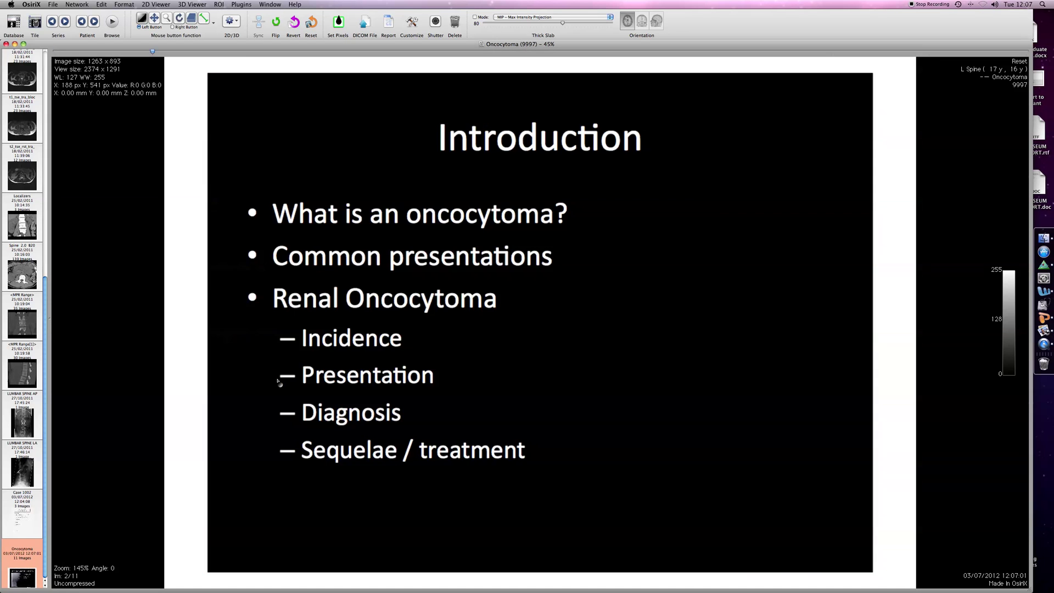
scroll(279, 382, down, 1)
scroll(278, 381, down, 1)
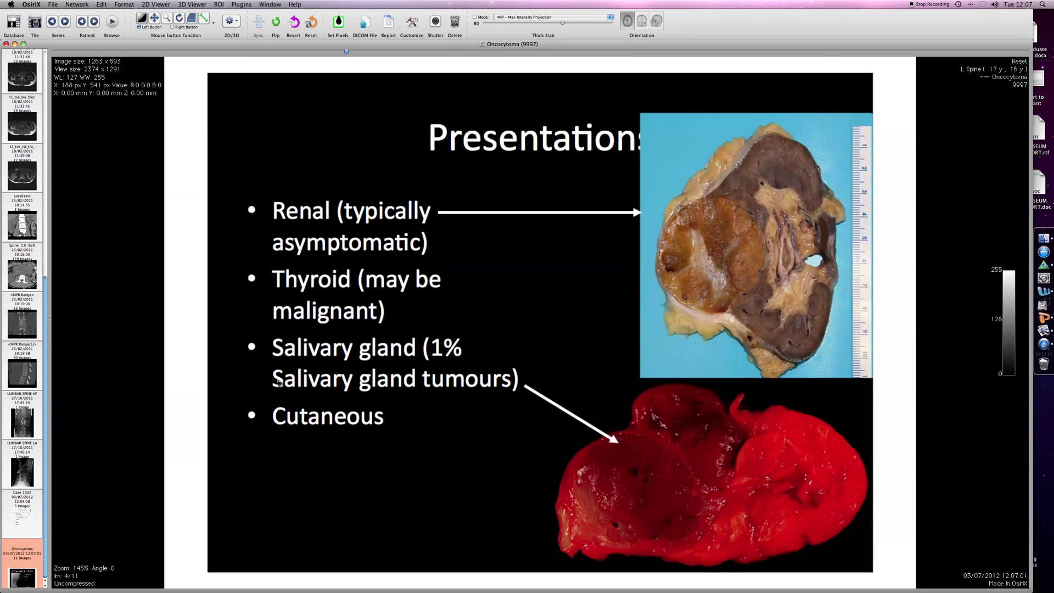
scroll(278, 382, down, 1)
scroll(279, 383, down, 1)
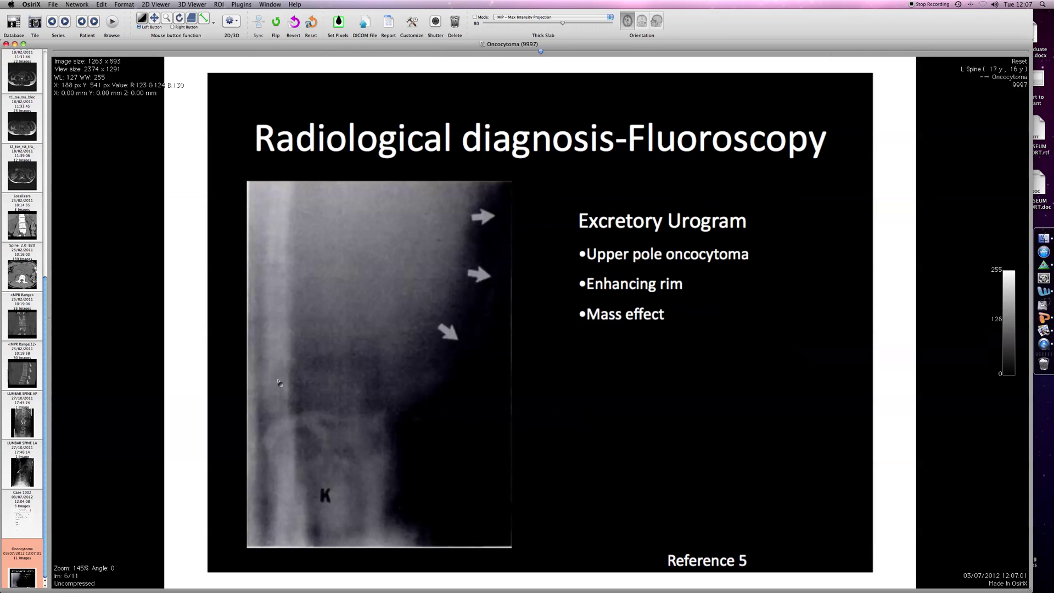
scroll(279, 383, down, 3)
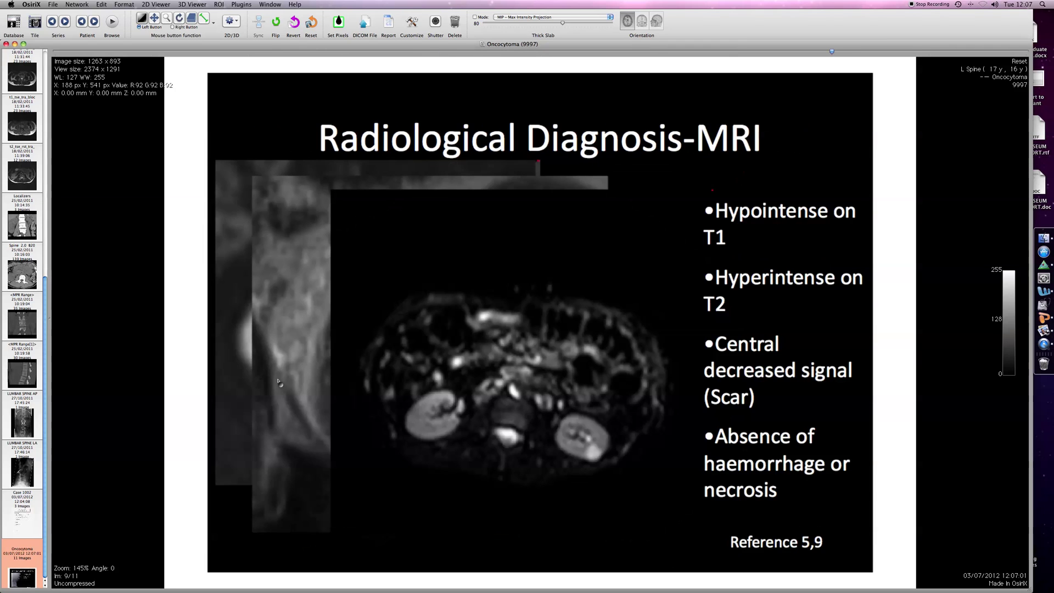
click(22, 214)
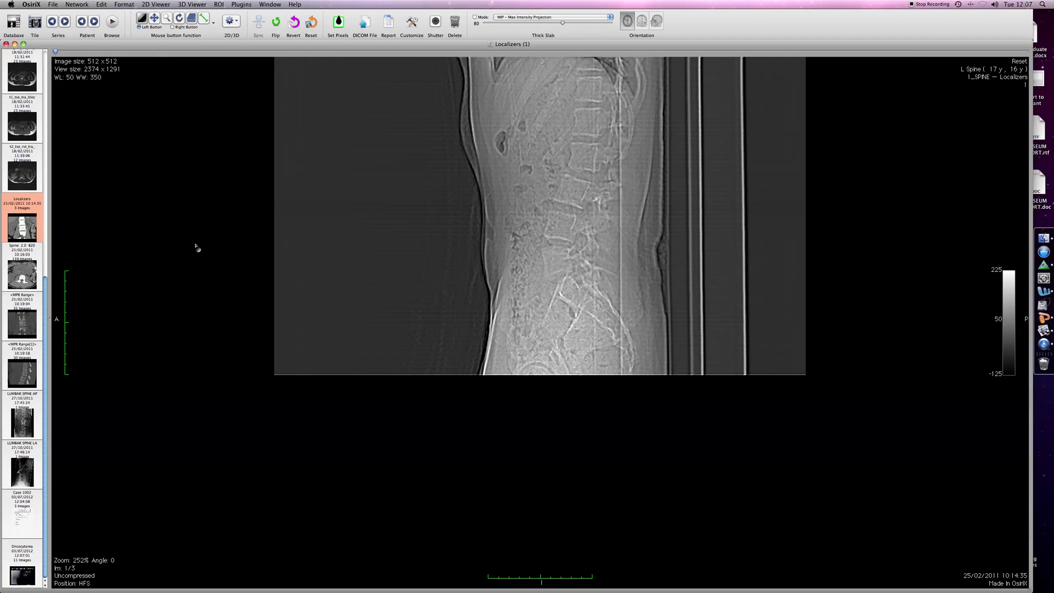
Open the Oncocytoma slides in a second viewer, then close the Localizers spine viewer
click(22, 560)
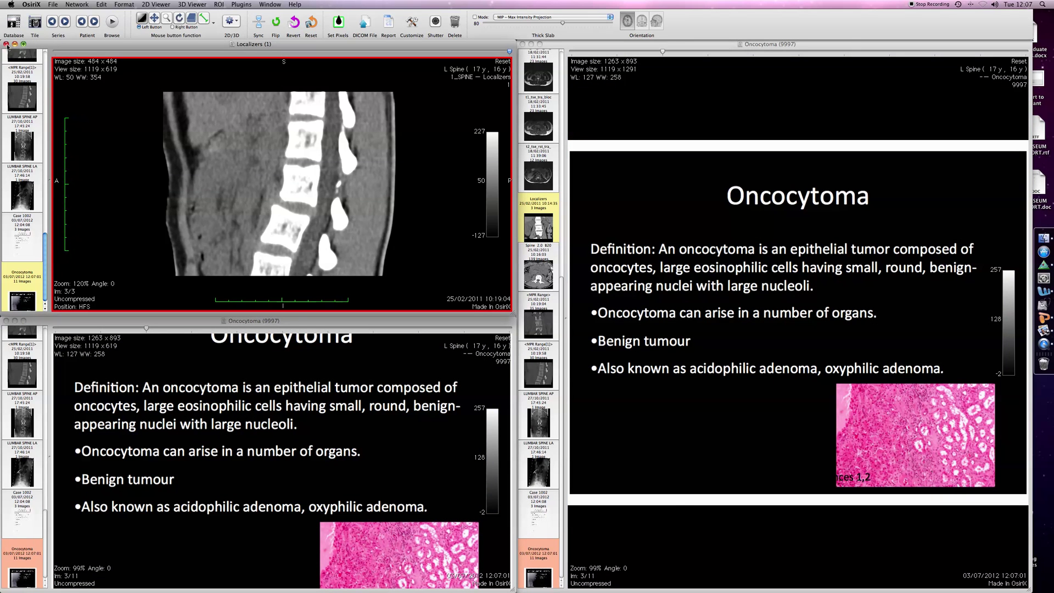
click(6, 44)
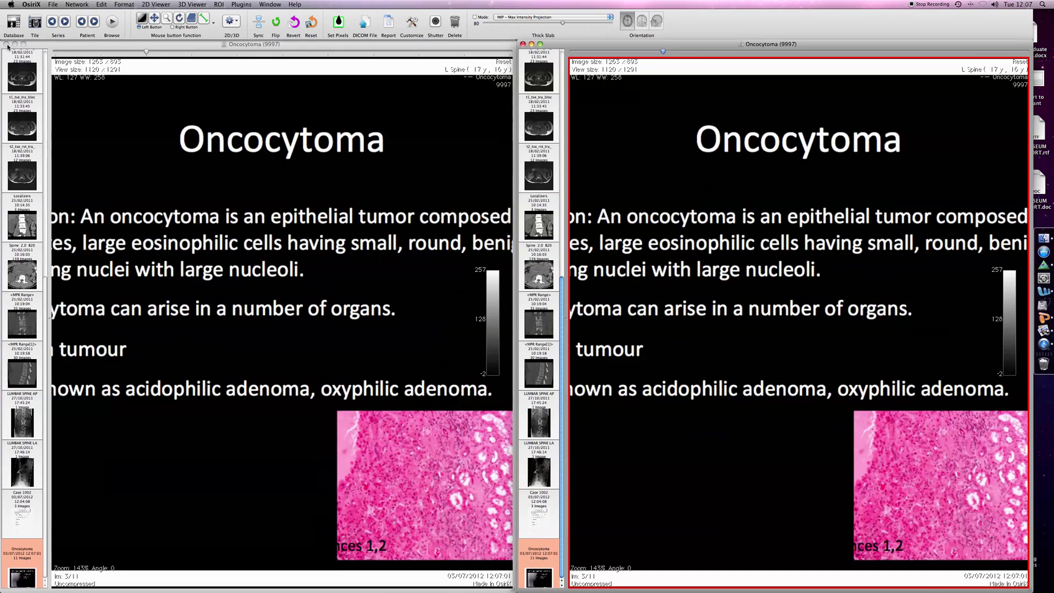
Close both Oncocytoma viewer windows, leaving only the Local Database showing the Renal Oncocytoma title slide
click(7, 45)
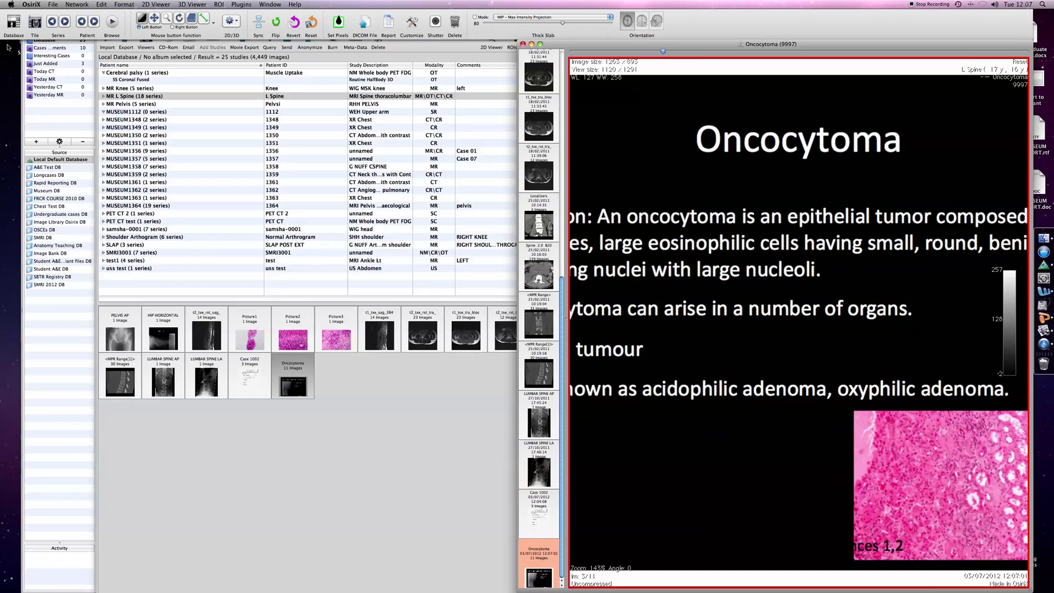
click(6, 45)
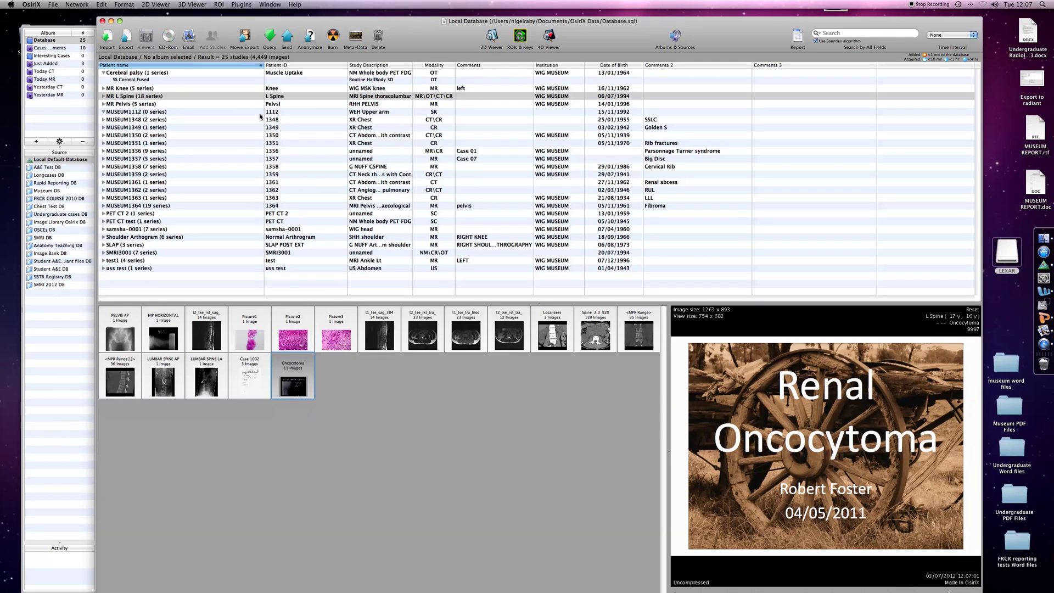